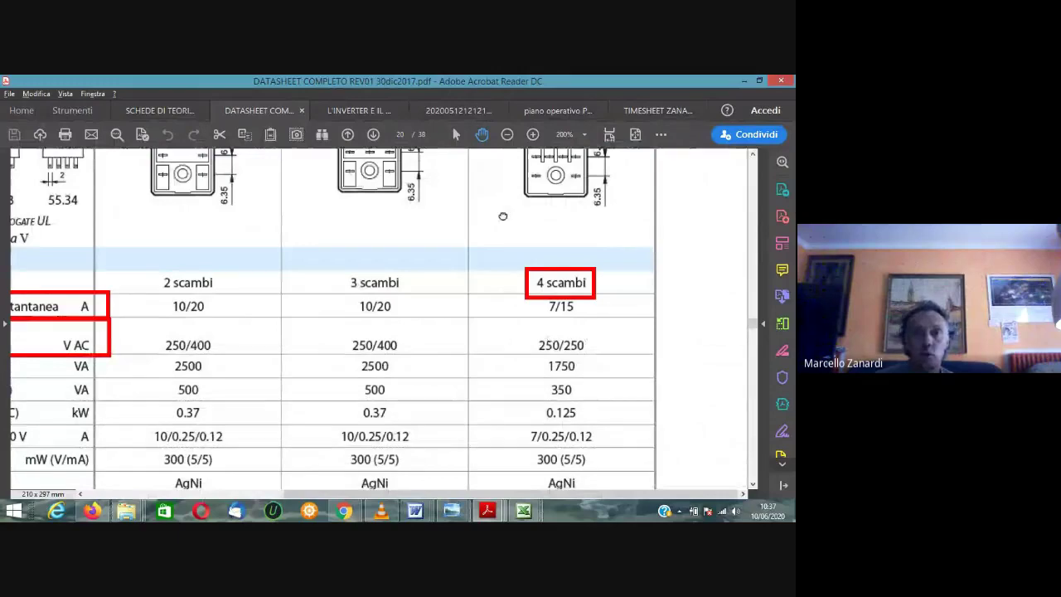
# Examine the 55.32, 55.33 and 55.34 relay types and their feature list on datasheet page 20.
pyautogui.moveTo(503, 213); pyautogui.dragTo(561, 426)
pyautogui.moveTo(540, 215); pyautogui.dragTo(548, 347)
pyautogui.moveTo(242, 297); pyautogui.dragTo(329, 313)
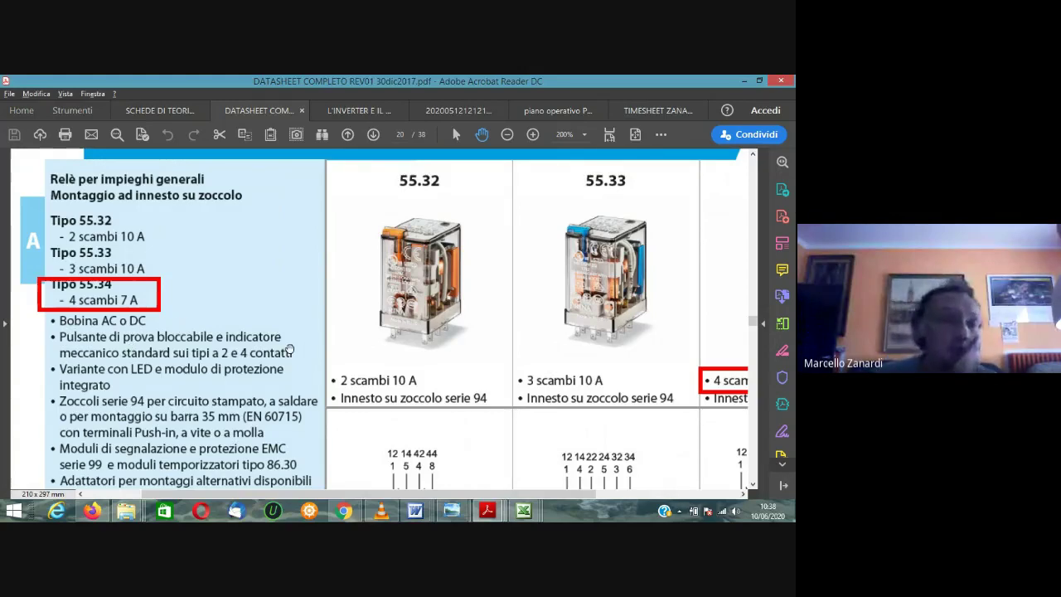
pyautogui.scroll(-1, 360, 431)
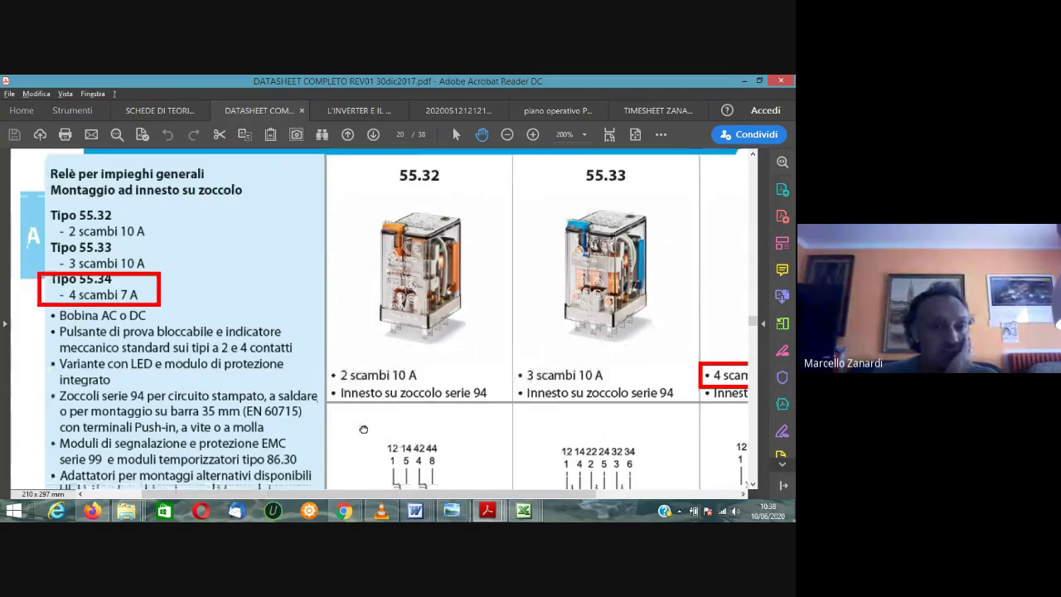
pyautogui.scroll(-2, 363, 428)
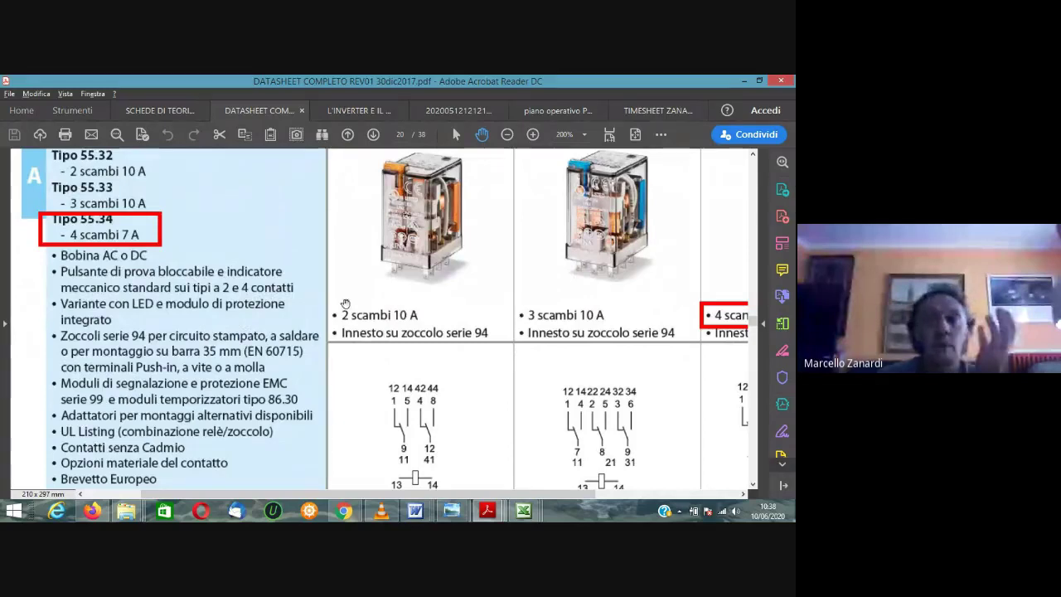
pyautogui.scroll(-1, 191, 323)
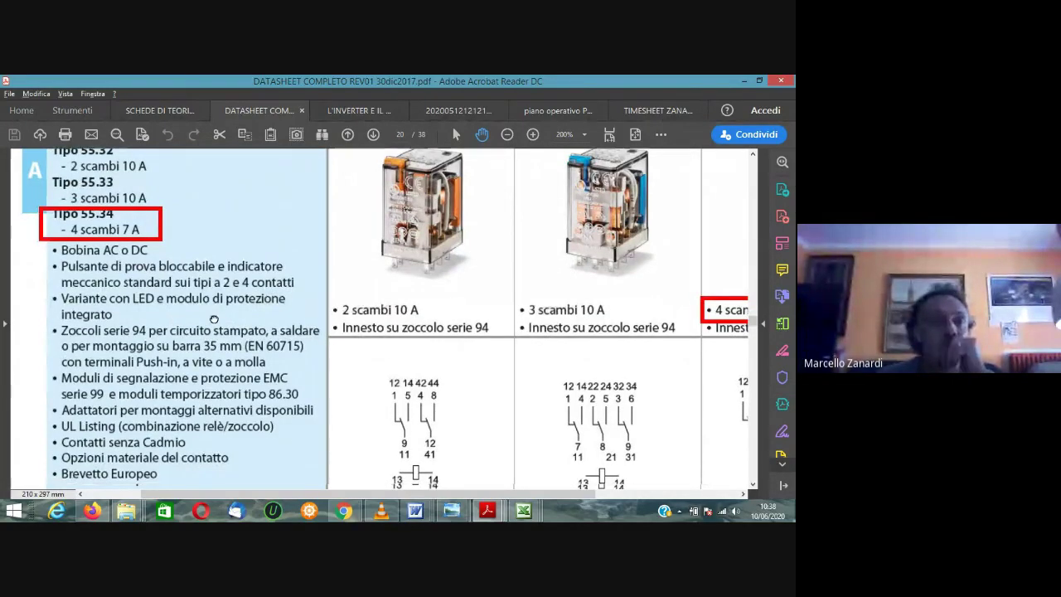
pyautogui.scroll(-1, 216, 307)
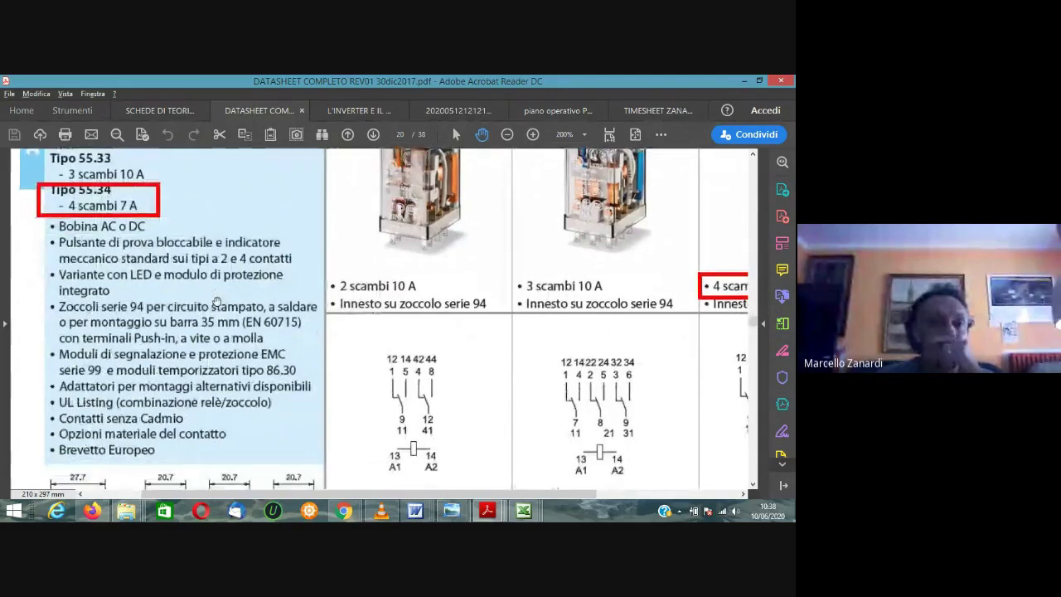
pyautogui.scroll(-1, 166, 286)
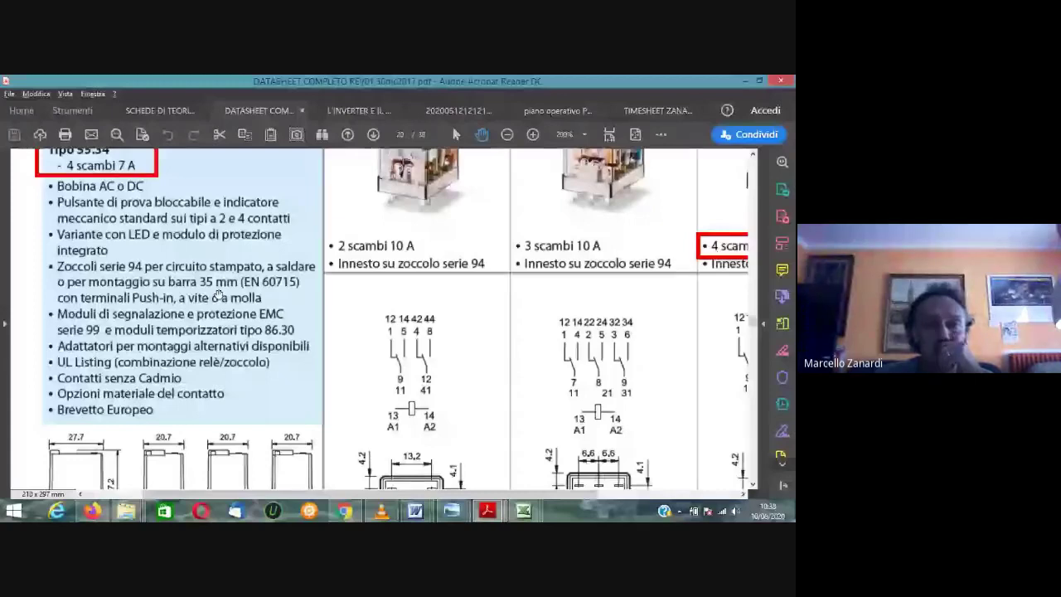
pyautogui.scroll(-1, 296, 355)
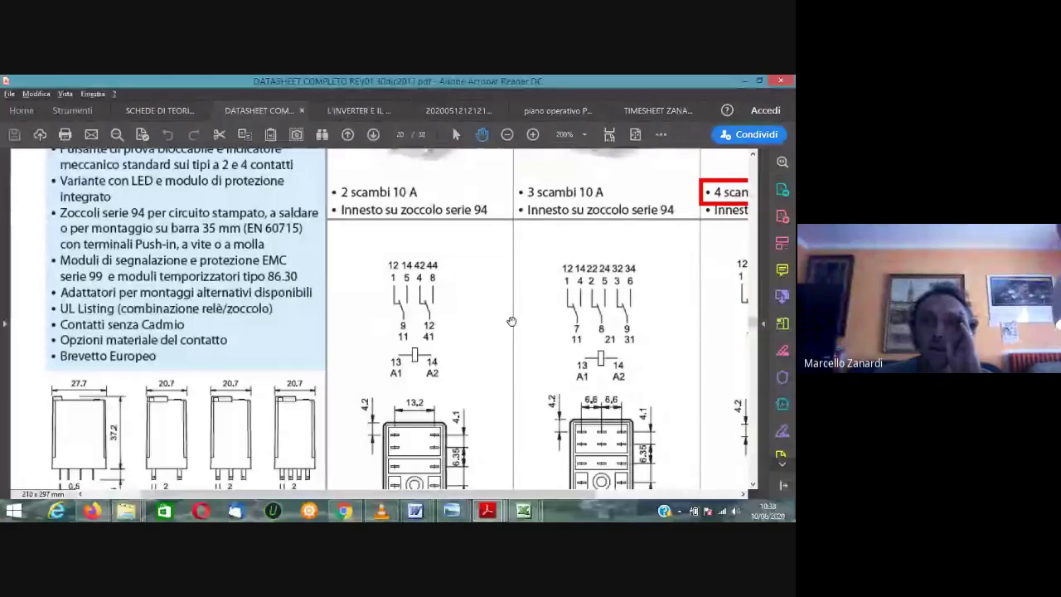
# Compare the three relays' contact diagrams and pin layouts, and read the contact characteristics table for the 4 scambi type.
pyautogui.hscroll(3, 522, 313)
pyautogui.scroll(1, 522, 313)
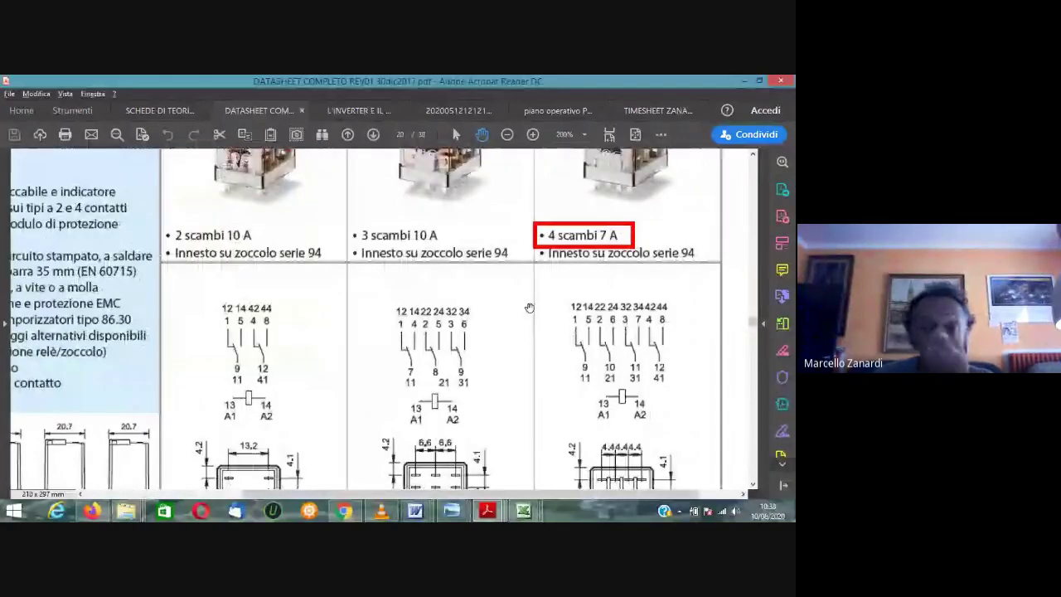
pyautogui.hotkey('ctrl', '-')
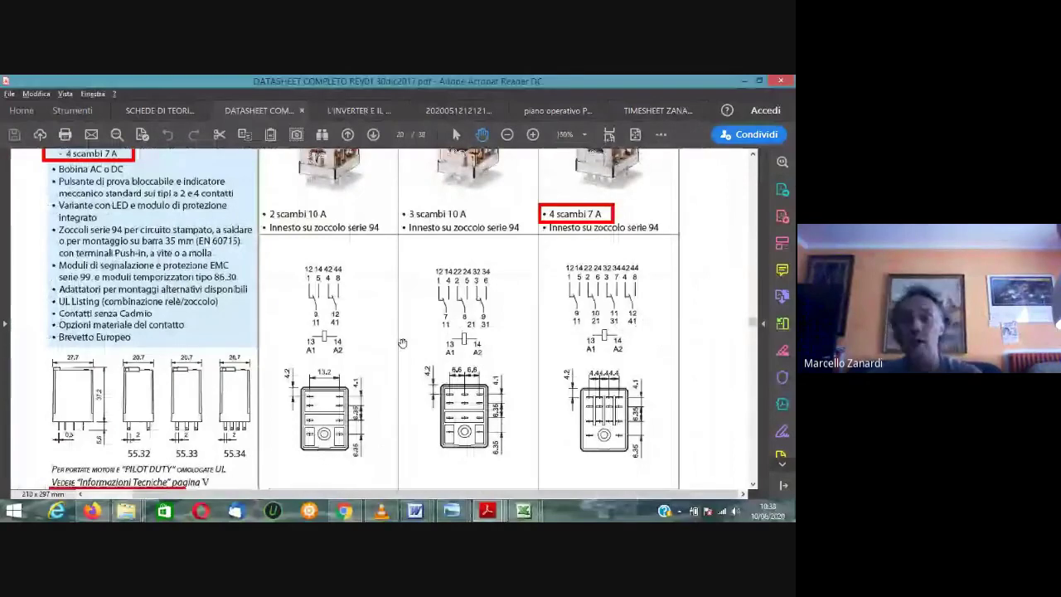
pyautogui.scroll(-2, 402, 342)
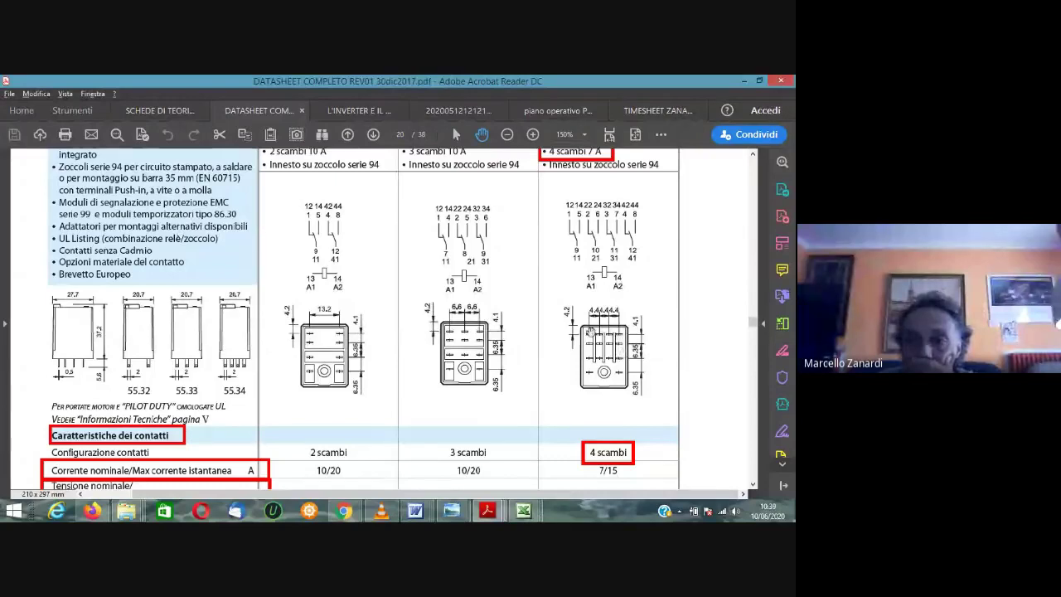
pyautogui.scroll(-1, 667, 426)
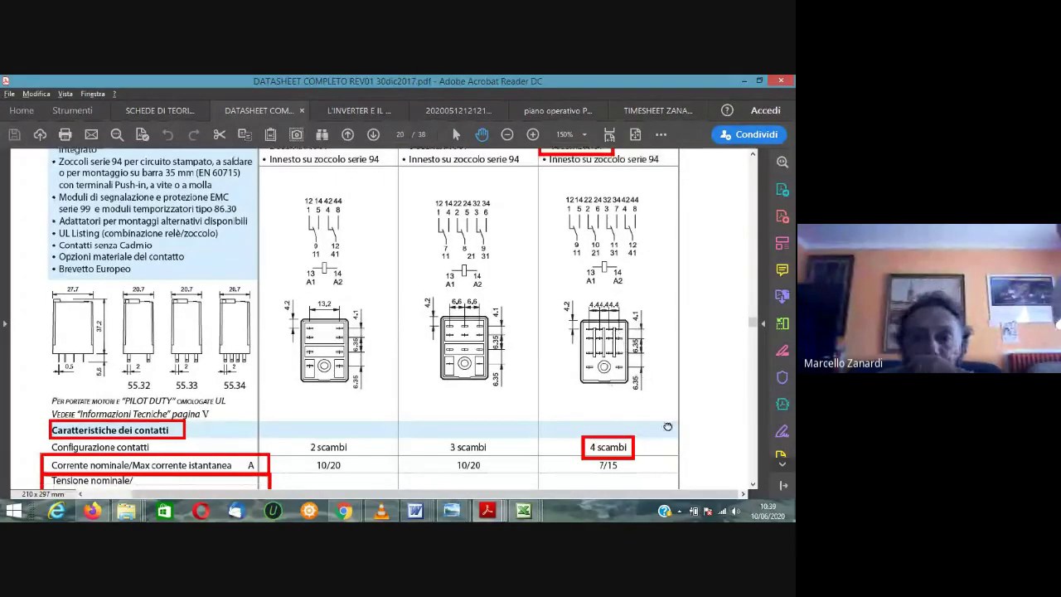
pyautogui.moveTo(668, 426); pyautogui.dragTo(654, 344)
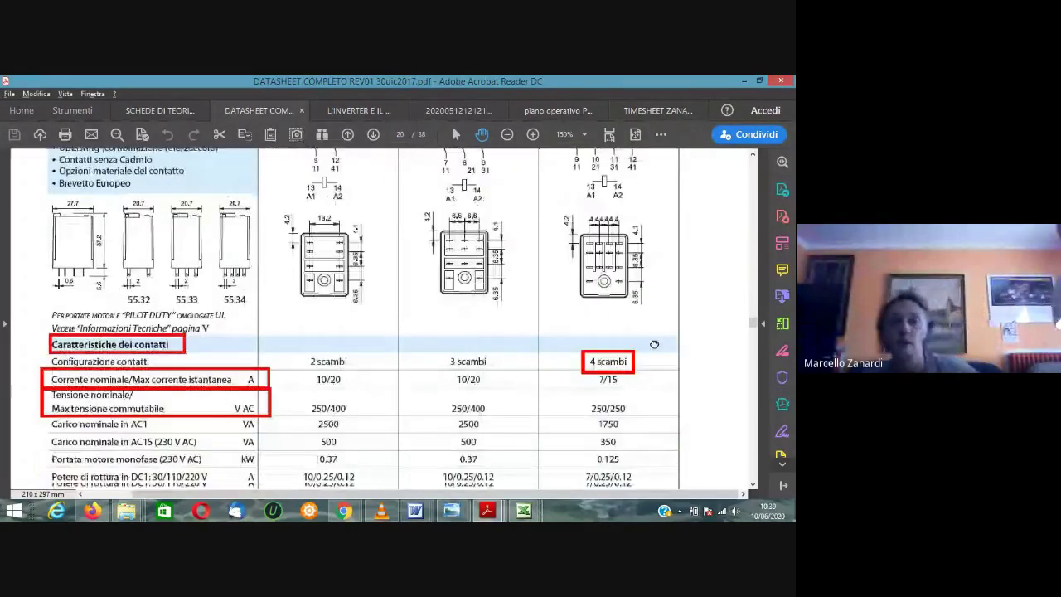
pyautogui.scroll(-2, 654, 344)
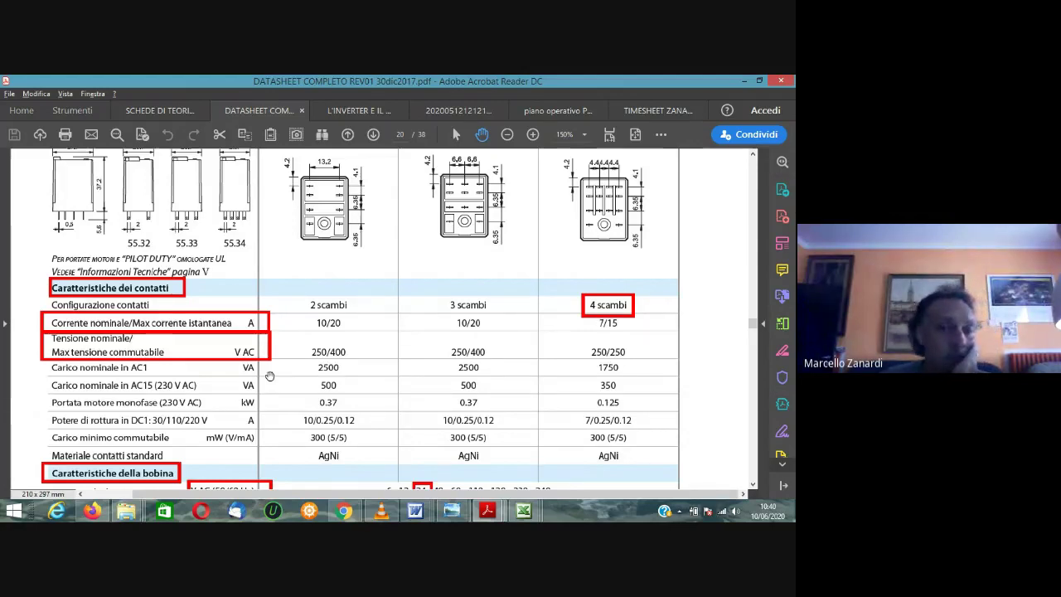
# Open Paint with a blank canvas for sketching the relay circuit.
pyautogui.click(15, 512)
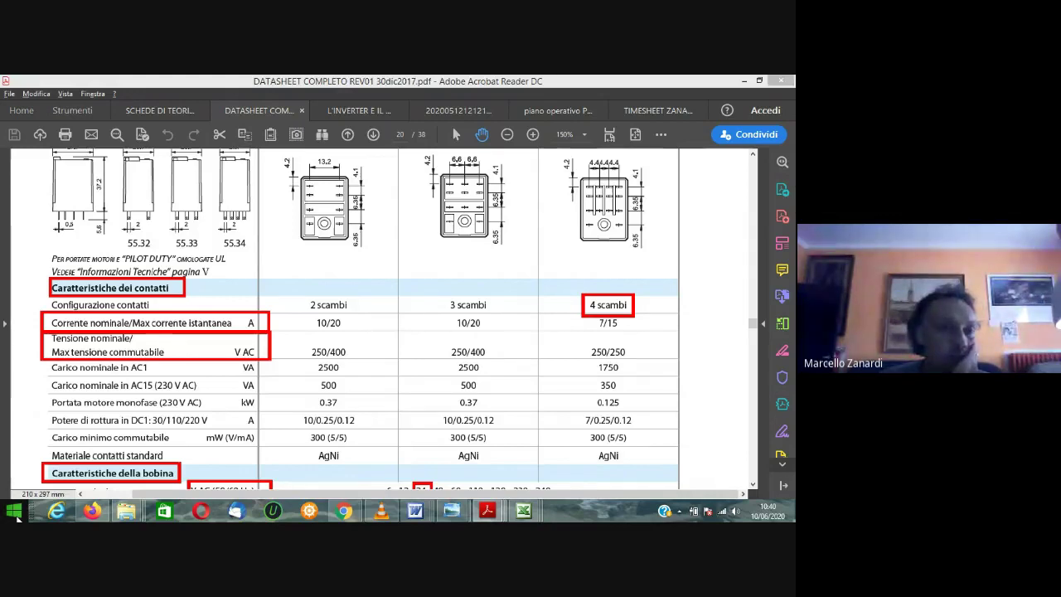
pyautogui.click(15, 513)
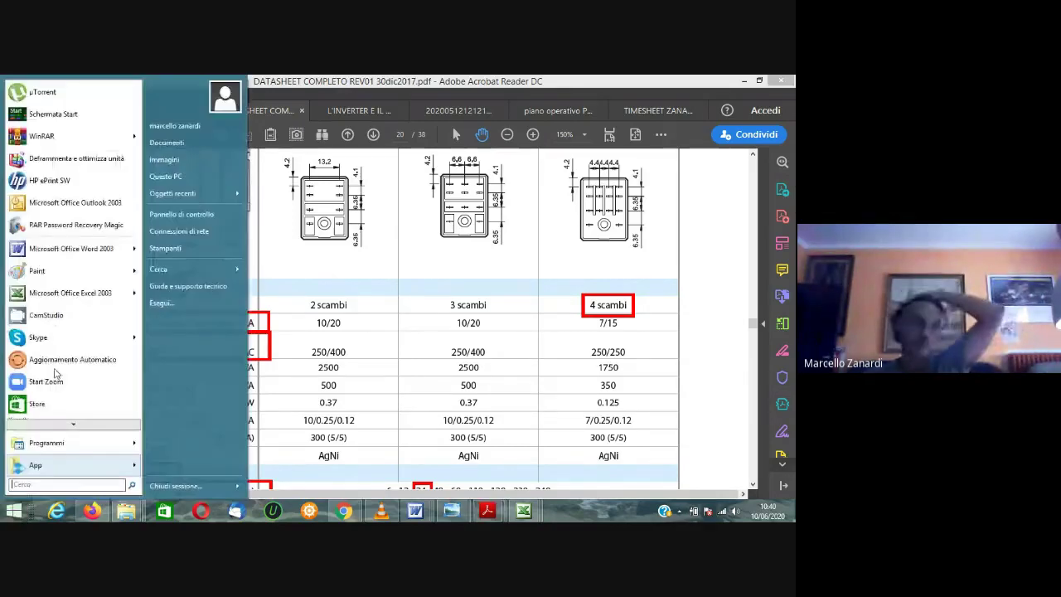
pyautogui.click(52, 378)
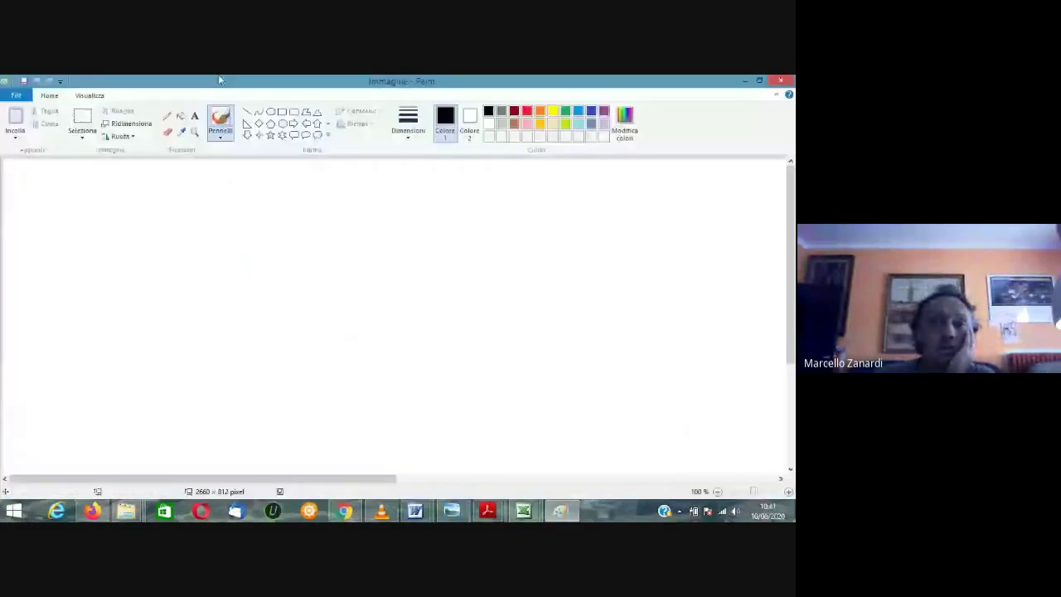
# Draw two long, thick red horizontal supply lines, one near the canvas's upper edge and one near its lower edge.
pyautogui.click(527, 111)
pyautogui.click(408, 125)
pyautogui.click(417, 206)
pyautogui.click(247, 111)
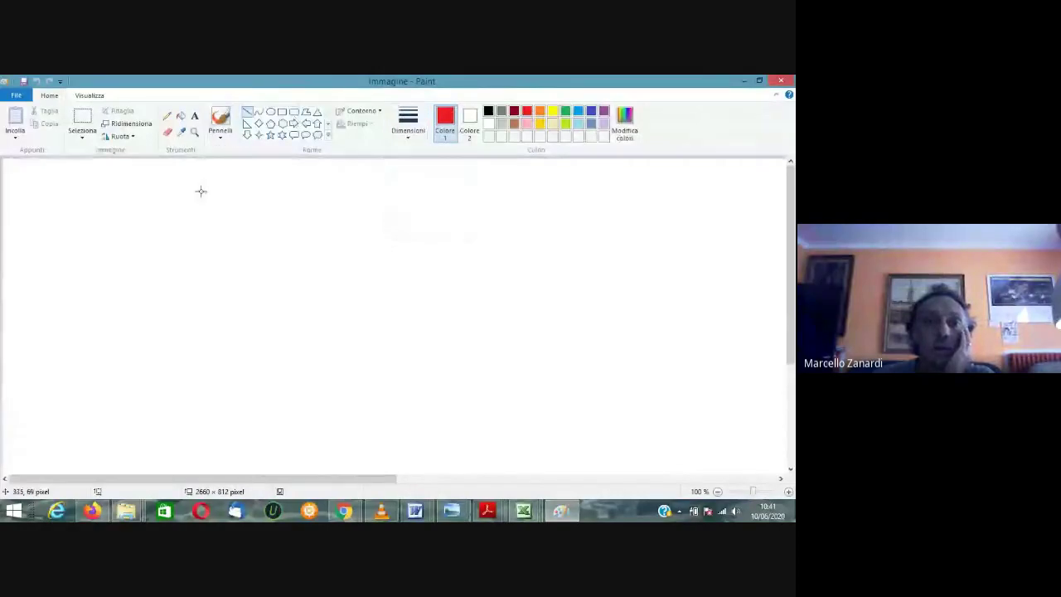
pyautogui.moveTo(107, 181); pyautogui.dragTo(653, 182)
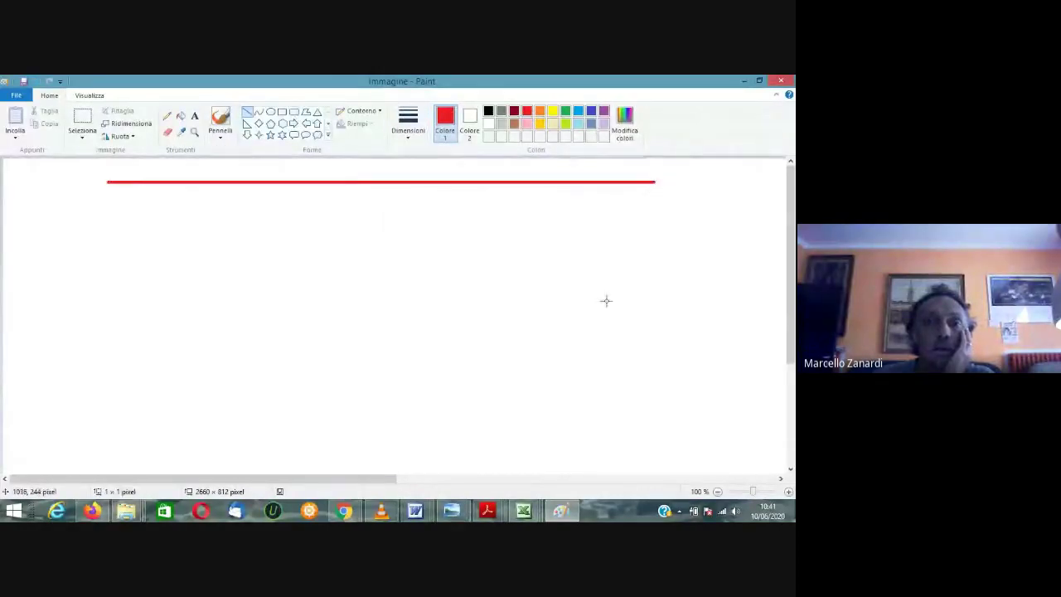
pyautogui.moveTo(112, 456)
pyautogui.mouseDown()
pyautogui.moveTo(622, 448)
pyautogui.moveTo(651, 457)
pyautogui.mouseUp()
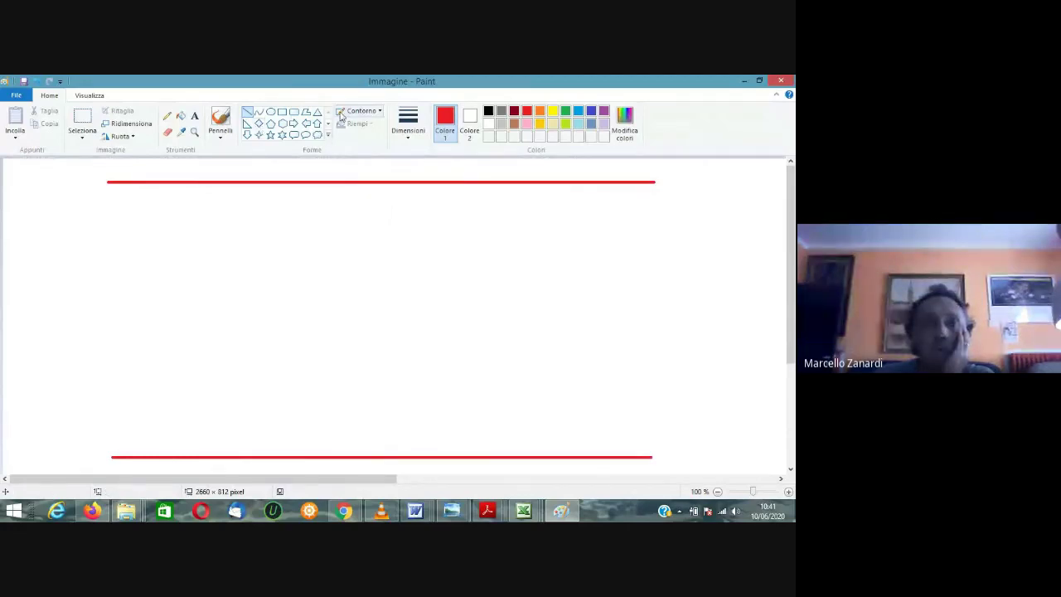
# Draw a thinner black rectangle, about 139 × 81 pixels, above the lower supply line, with a narrow left column split into two cells.
pyautogui.click(282, 111)
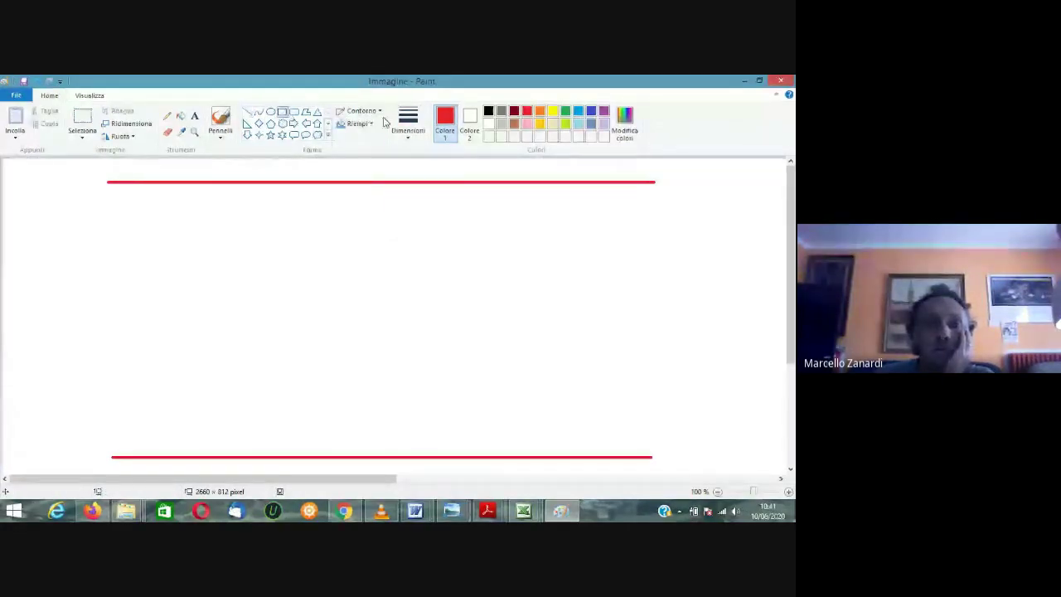
pyautogui.click(408, 122)
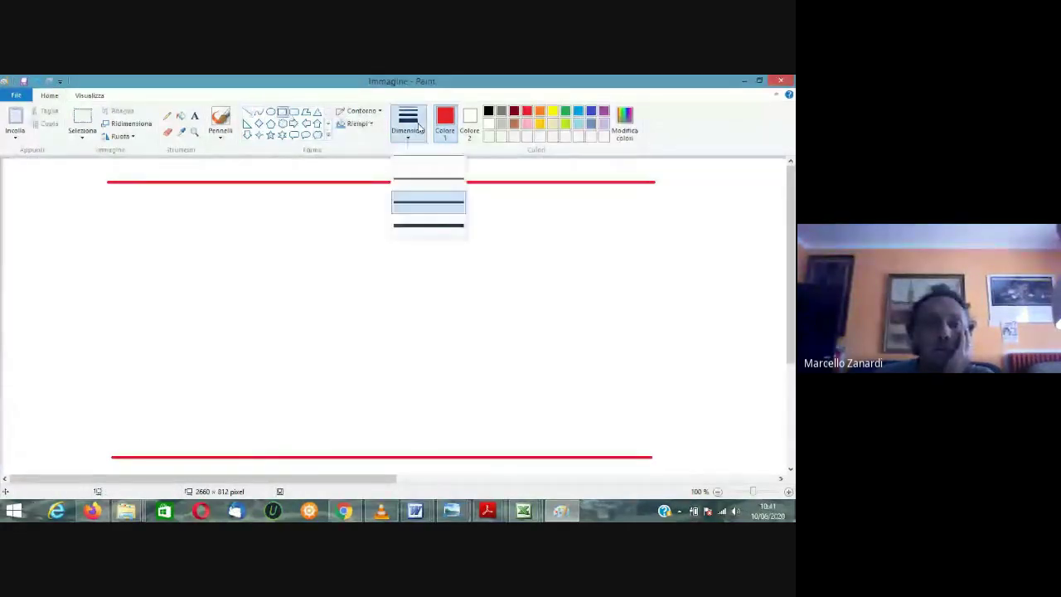
pyautogui.click(421, 183)
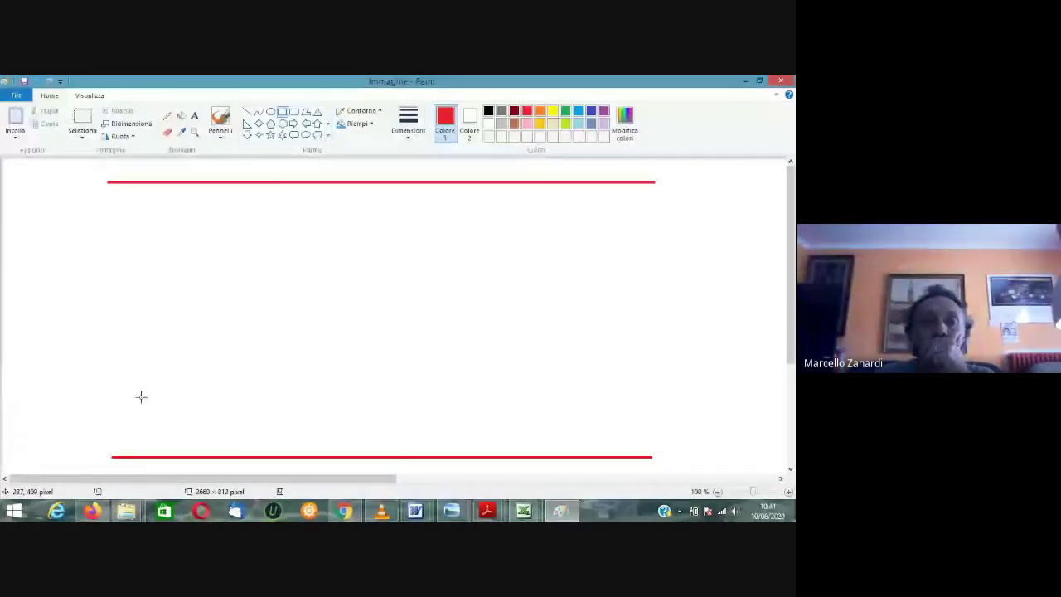
pyautogui.moveTo(131, 393); pyautogui.dragTo(208, 436)
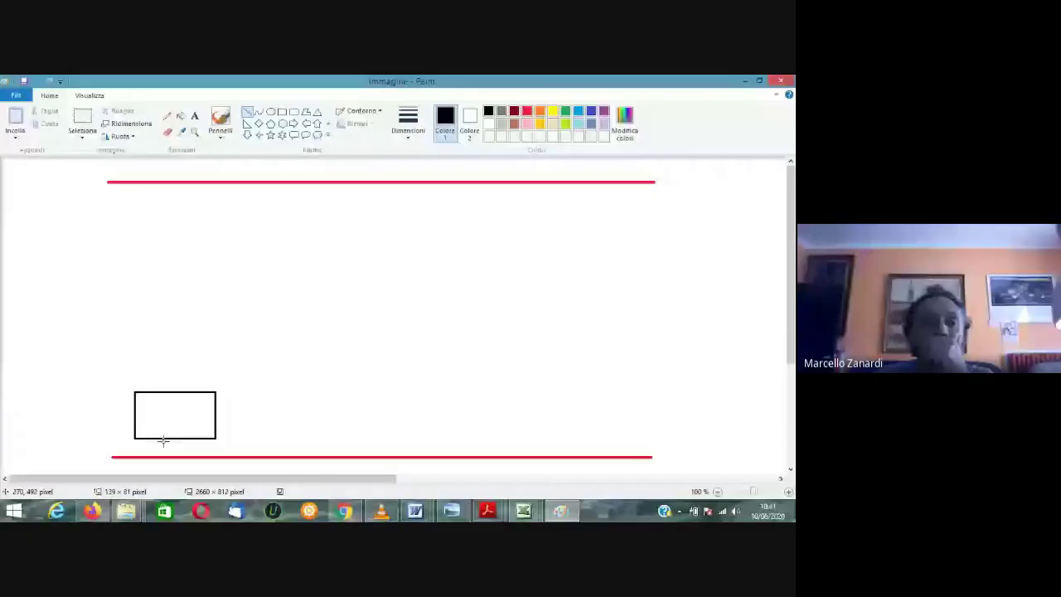
pyautogui.moveTo(160, 393); pyautogui.dragTo(161, 440)
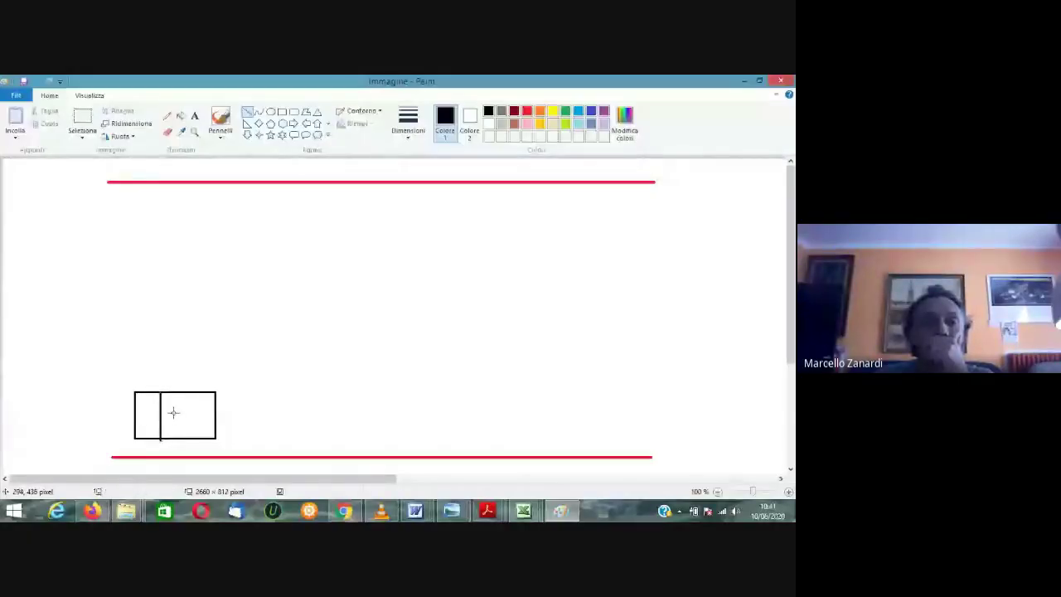
pyautogui.moveTo(134, 415); pyautogui.dragTo(162, 414)
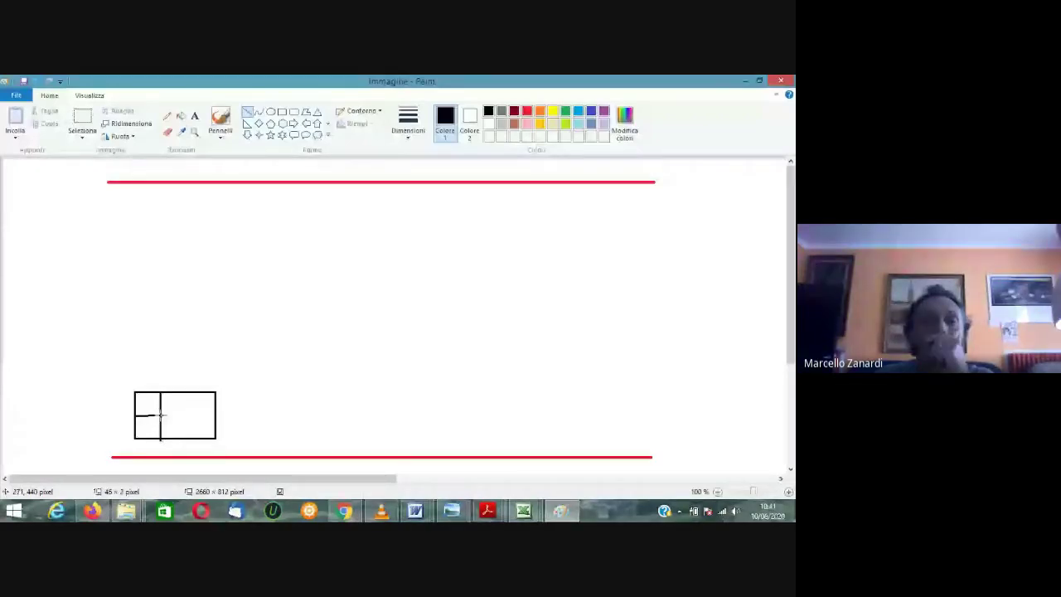
# Label the large cell of the relay coil rectangle with the text R.
pyautogui.click(194, 115)
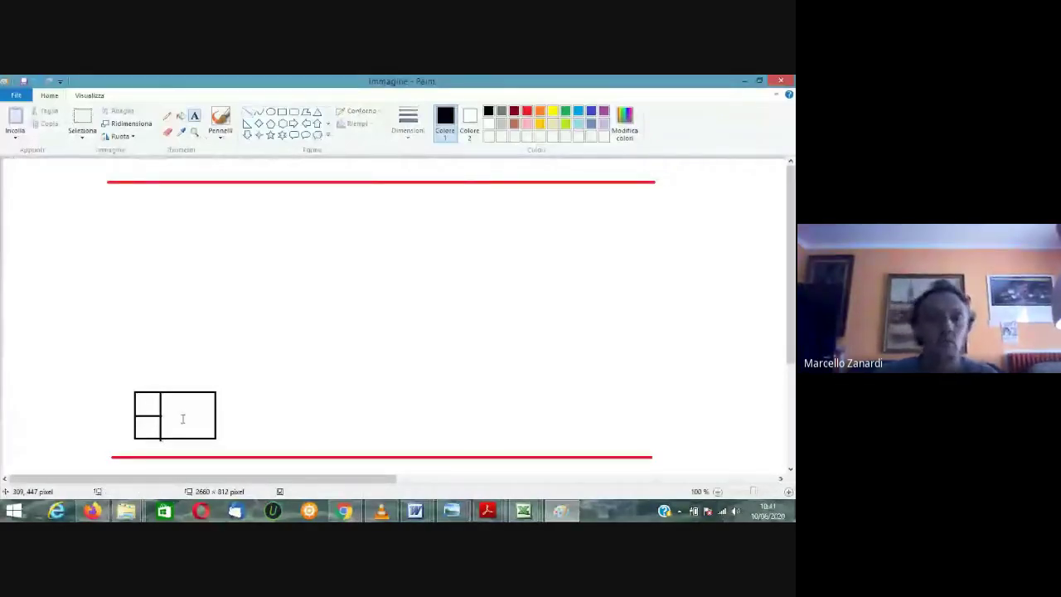
pyautogui.click(182, 419)
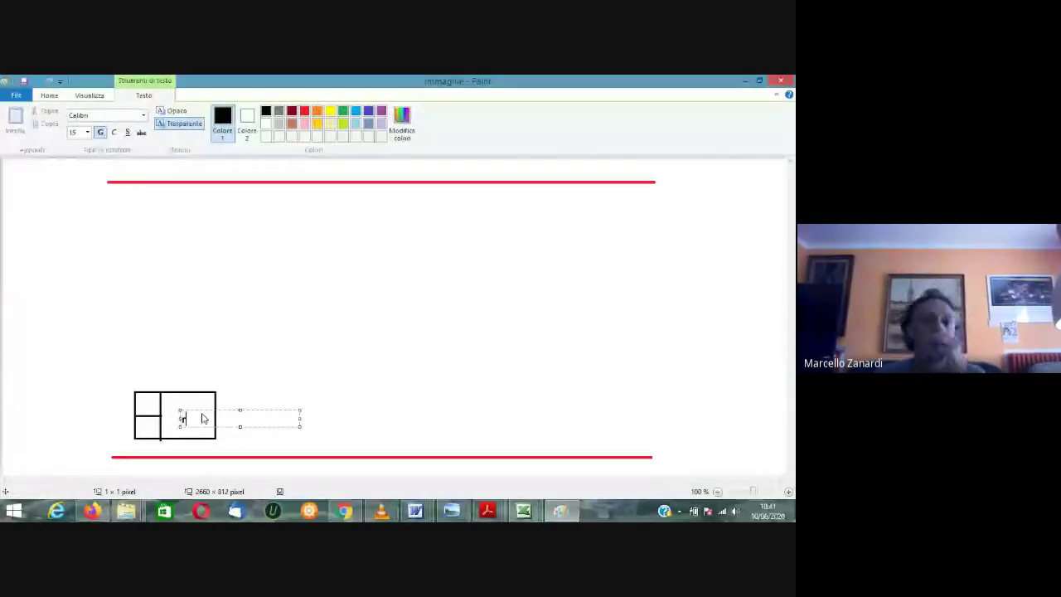
pyautogui.write('R')
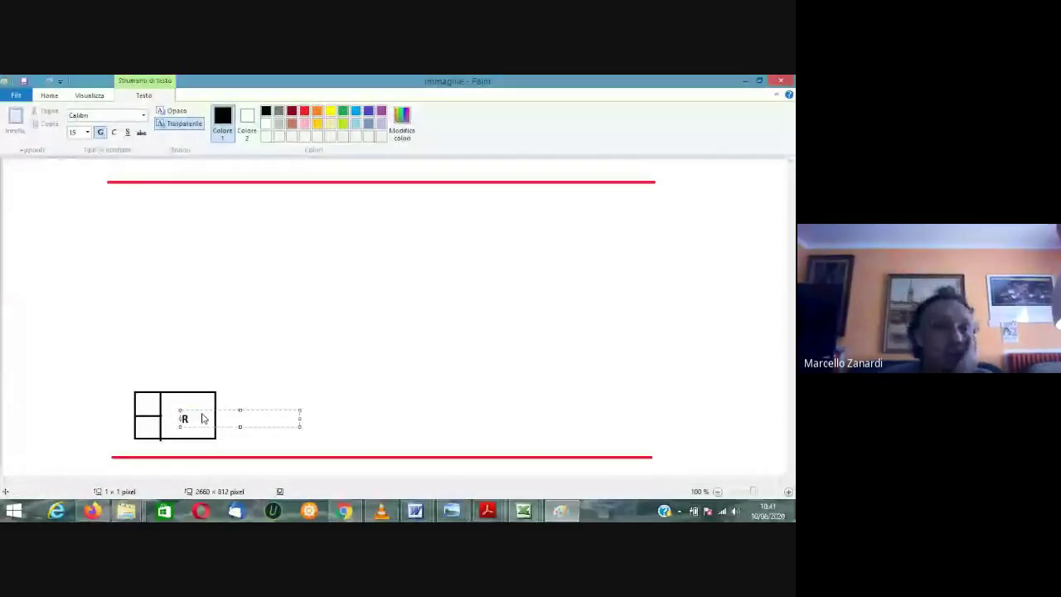
pyautogui.click(145, 364)
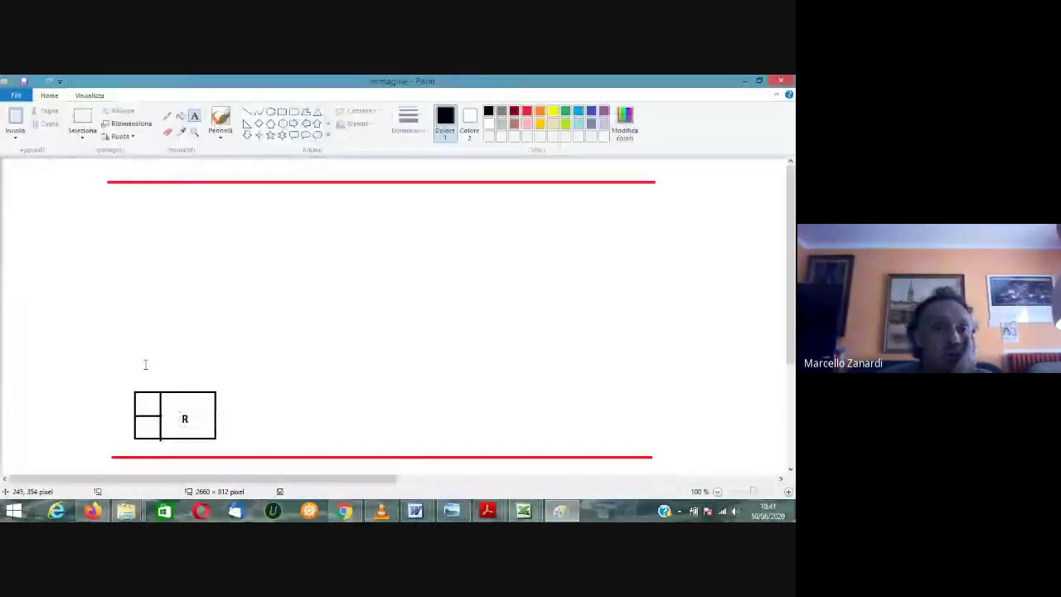
# Draw black vertical wires connecting the upper supply line, the R coil and the lower supply line, leaving a contact gap near the upper line.
pyautogui.click(247, 111)
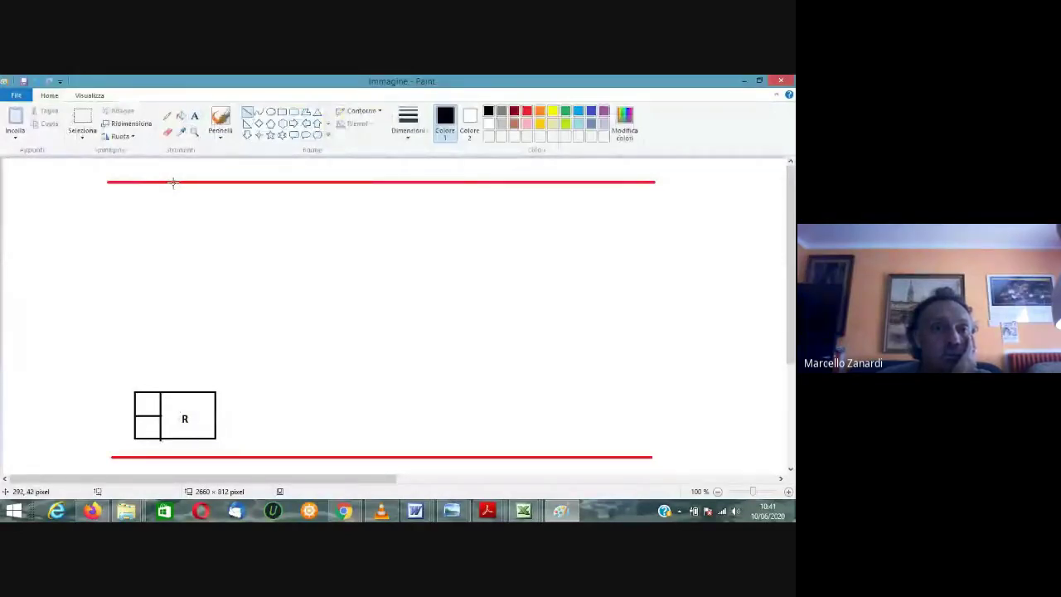
pyautogui.moveTo(173, 183); pyautogui.dragTo(174, 209)
pyautogui.moveTo(173, 254); pyautogui.dragTo(173, 390)
pyautogui.click(255, 353)
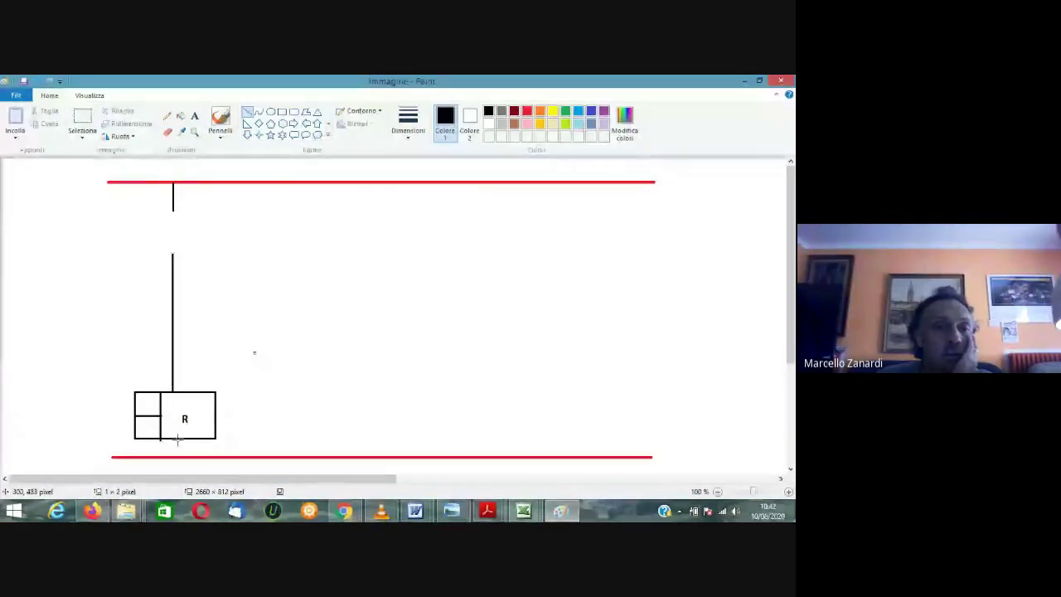
pyautogui.moveTo(177, 438); pyautogui.dragTo(176, 455)
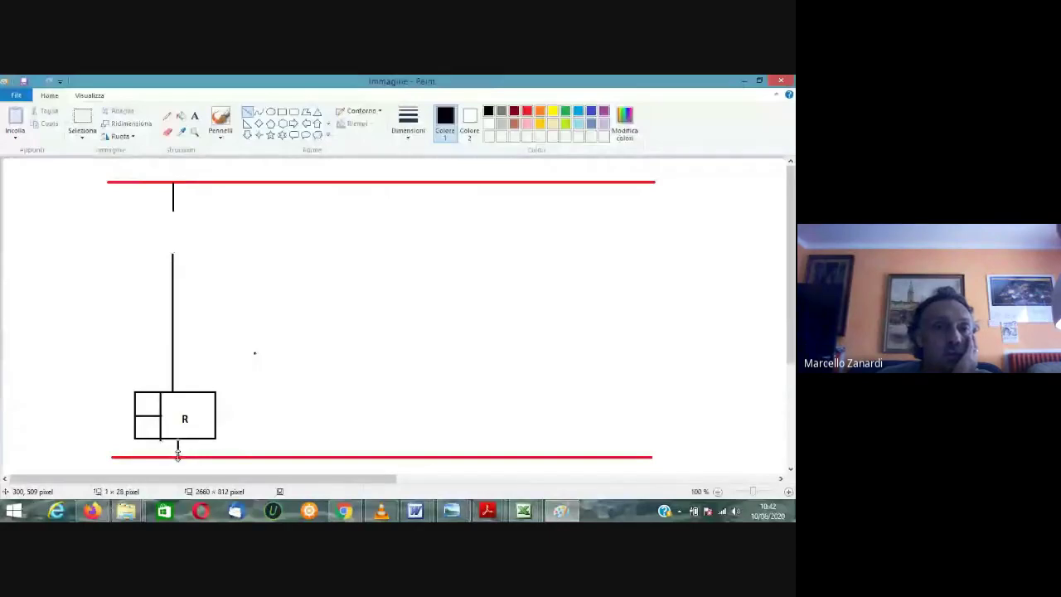
pyautogui.click(274, 412)
# Draw the open contact's slanted blade and horizontal stem in the gap, and add a freehand curved pushbutton head at the stem's end.
pyautogui.moveTo(171, 251)
pyautogui.mouseDown()
pyautogui.moveTo(153, 205)
pyautogui.moveTo(127, 226)
pyautogui.mouseUp()
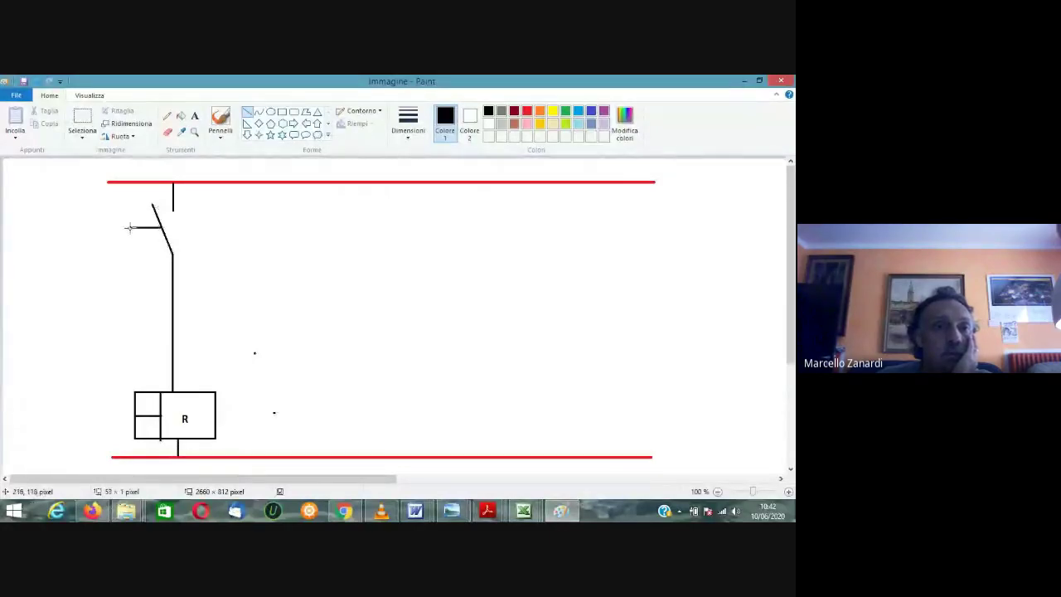
pyautogui.click(168, 116)
pyautogui.click(408, 125)
pyautogui.click(410, 211)
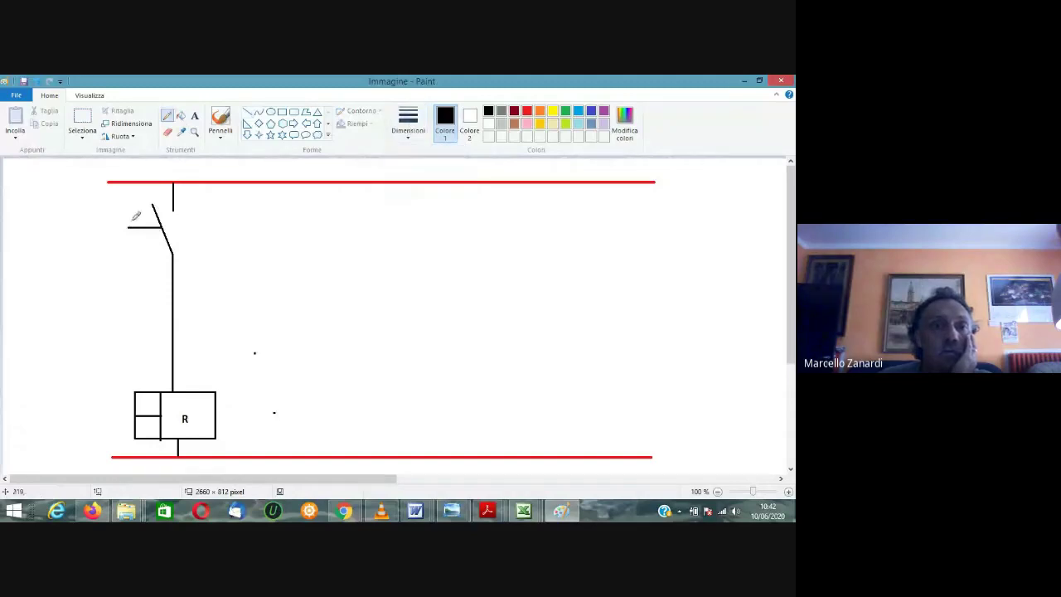
pyautogui.moveTo(131, 219); pyautogui.dragTo(131, 242)
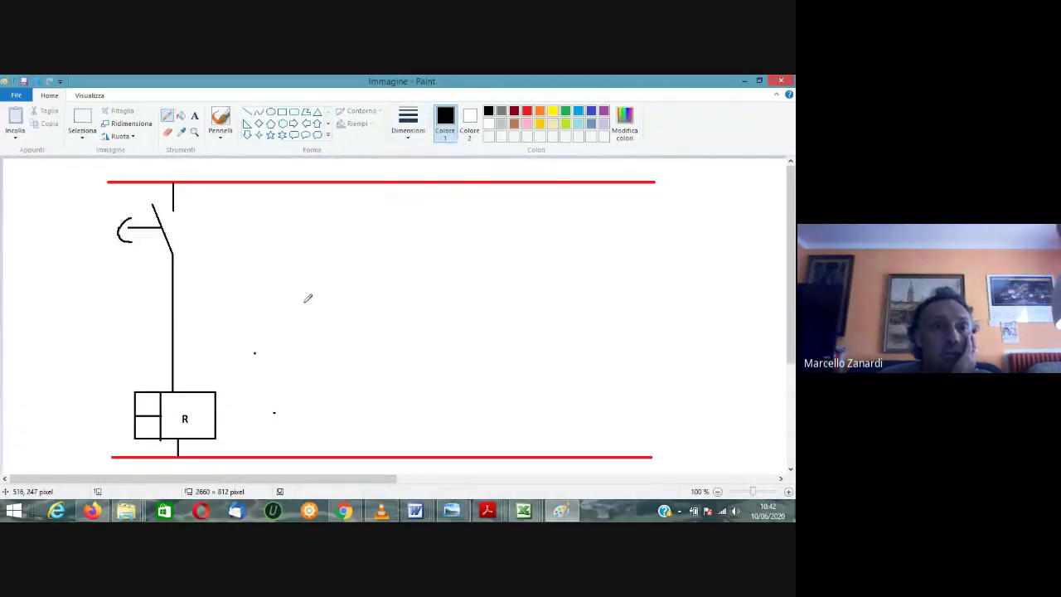
# Erase the two stray dots to the right of the pushbutton branch.
pyautogui.click(168, 131)
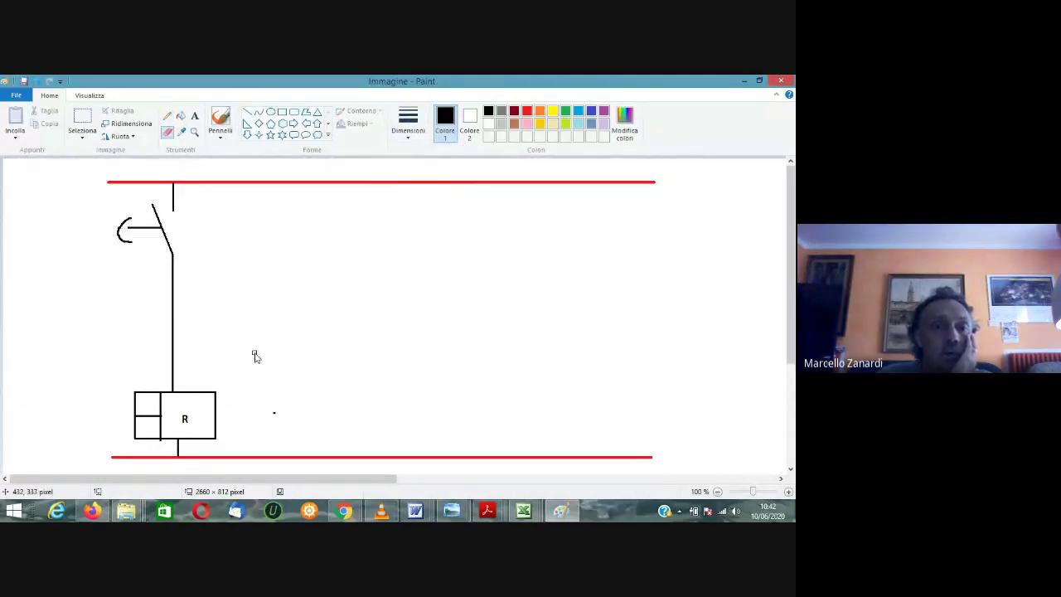
pyautogui.click(274, 414)
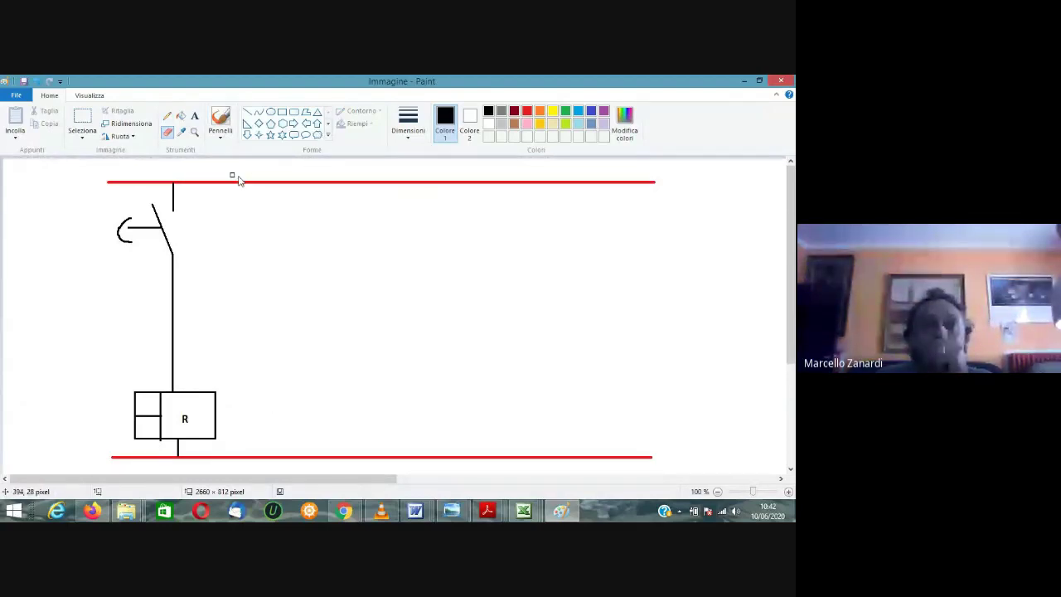
# Draw a second open contact right of the pushbutton branch, with a stub from the upper supply line, a lower wire and a slanted blade.
pyautogui.click(248, 113)
pyautogui.moveTo(300, 183); pyautogui.dragTo(300, 209)
pyautogui.click(351, 205)
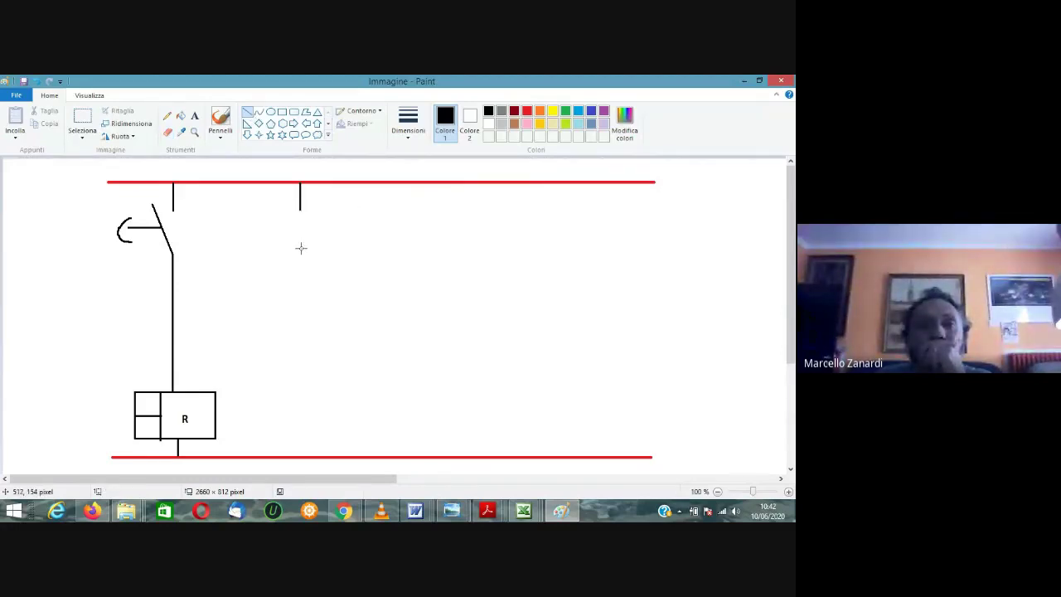
pyautogui.moveTo(300, 249); pyautogui.dragTo(300, 317)
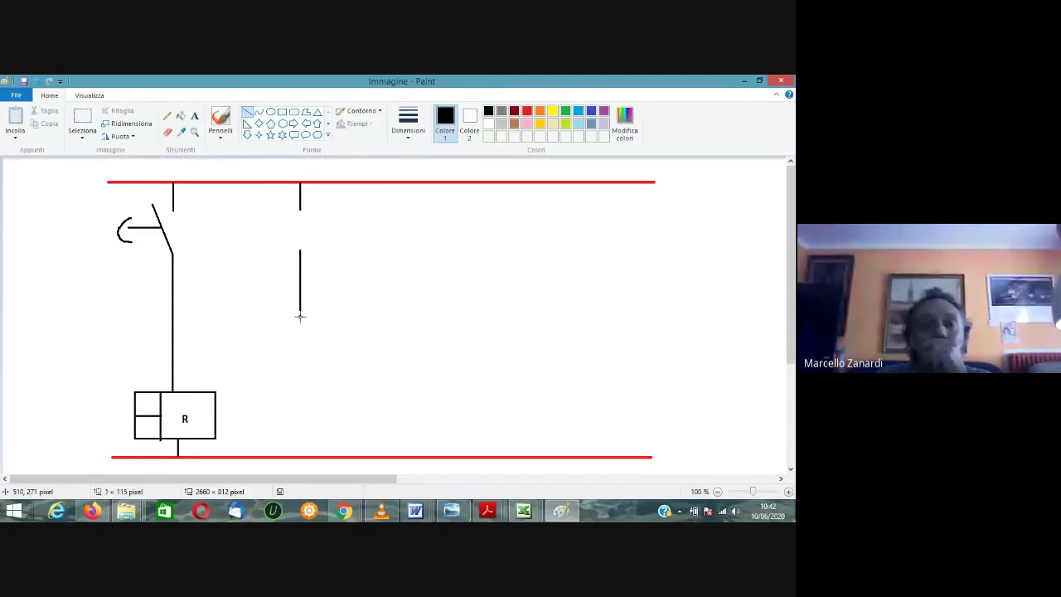
pyautogui.click(347, 298)
pyautogui.moveTo(299, 248); pyautogui.dragTo(278, 202)
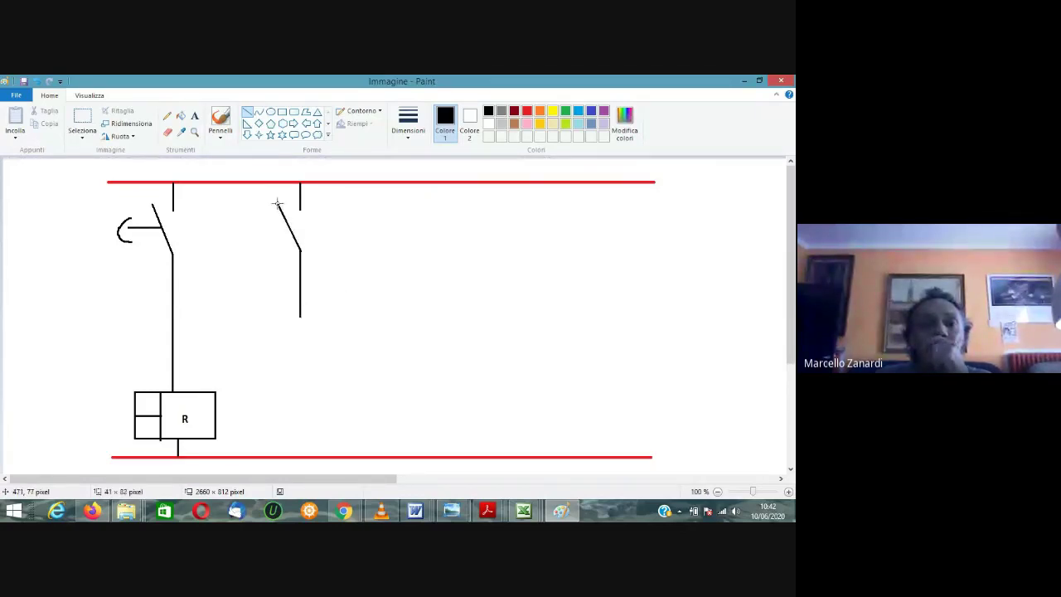
pyautogui.click(358, 225)
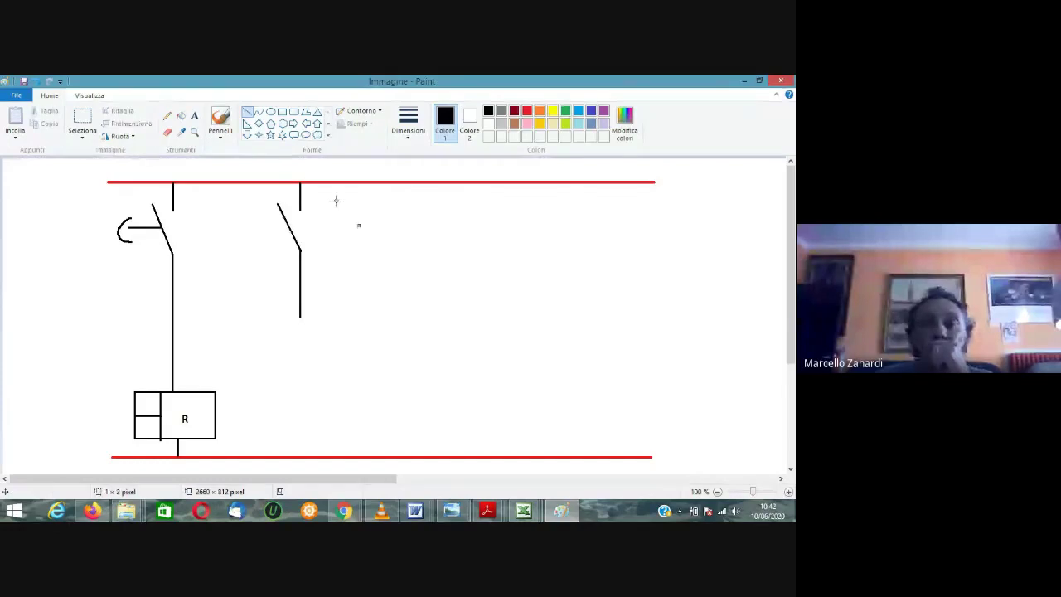
# Label the second branch's open contact with the text R and erase the stray dot beside it.
pyautogui.click(195, 116)
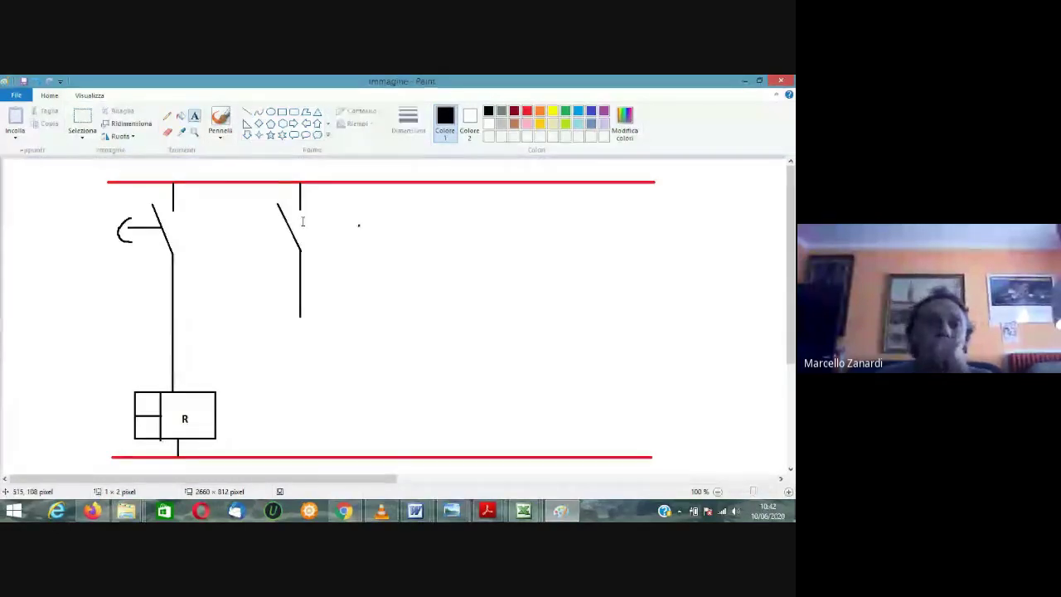
pyautogui.moveTo(299, 213); pyautogui.dragTo(420, 229)
pyautogui.write('R')
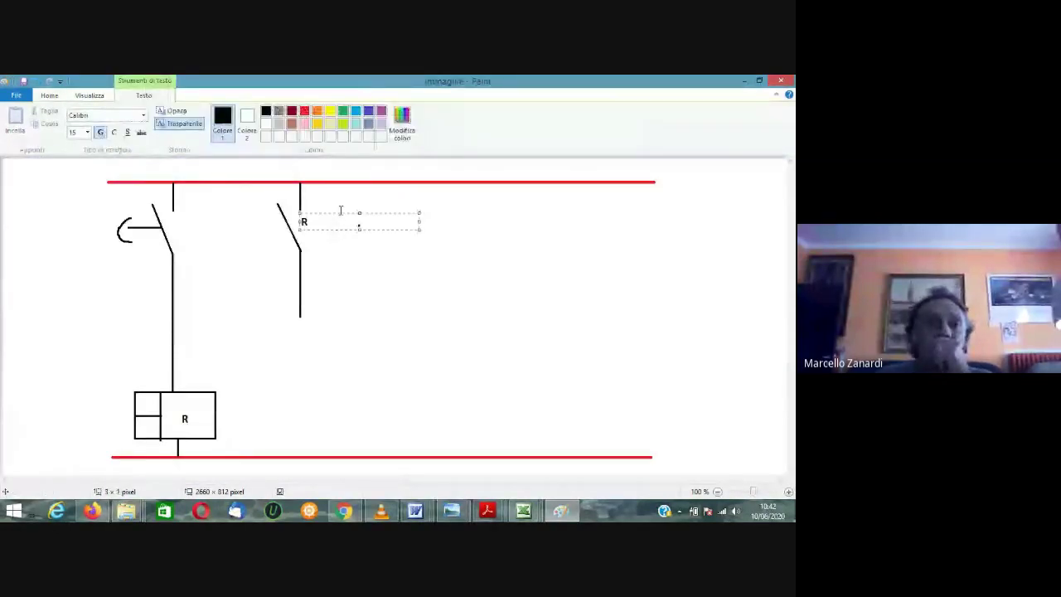
pyautogui.click(355, 235)
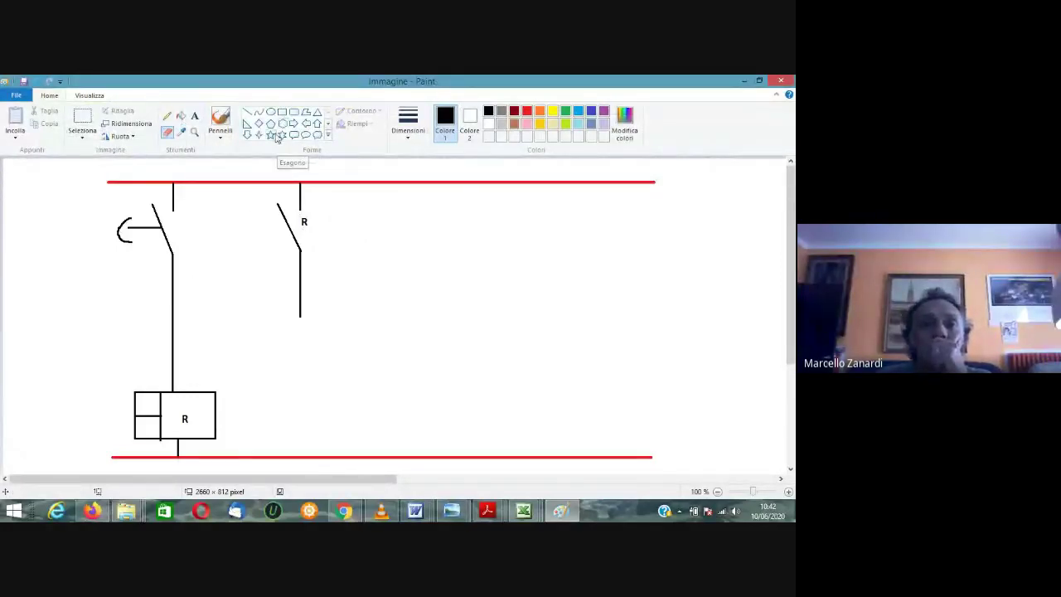
# Draw a rectangle about 136 × 83 pixels below the R contact and wire it to the contact and the lower supply line.
pyautogui.click(281, 112)
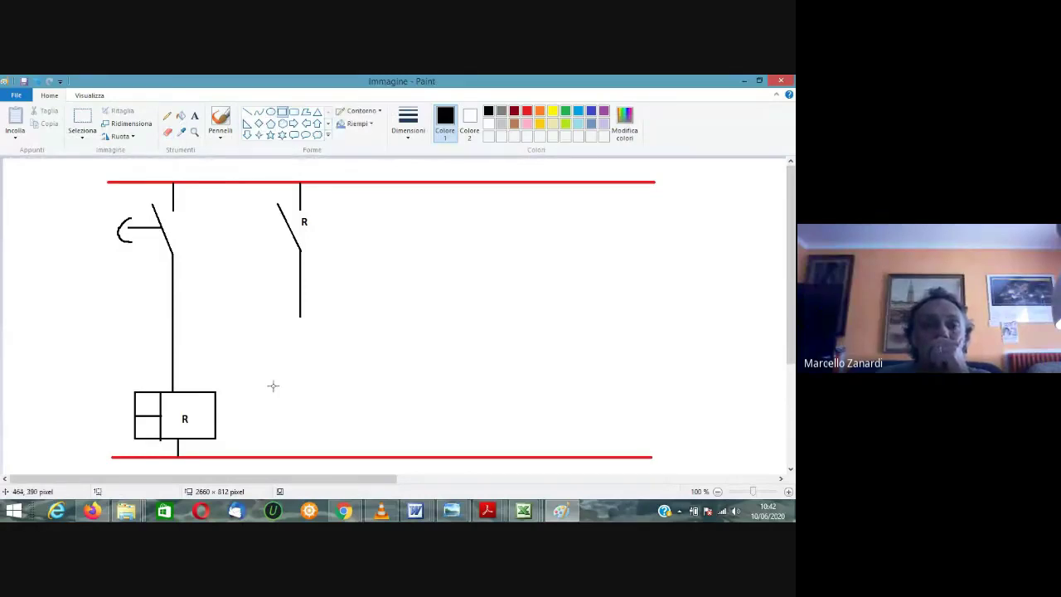
pyautogui.moveTo(273, 386); pyautogui.dragTo(351, 434)
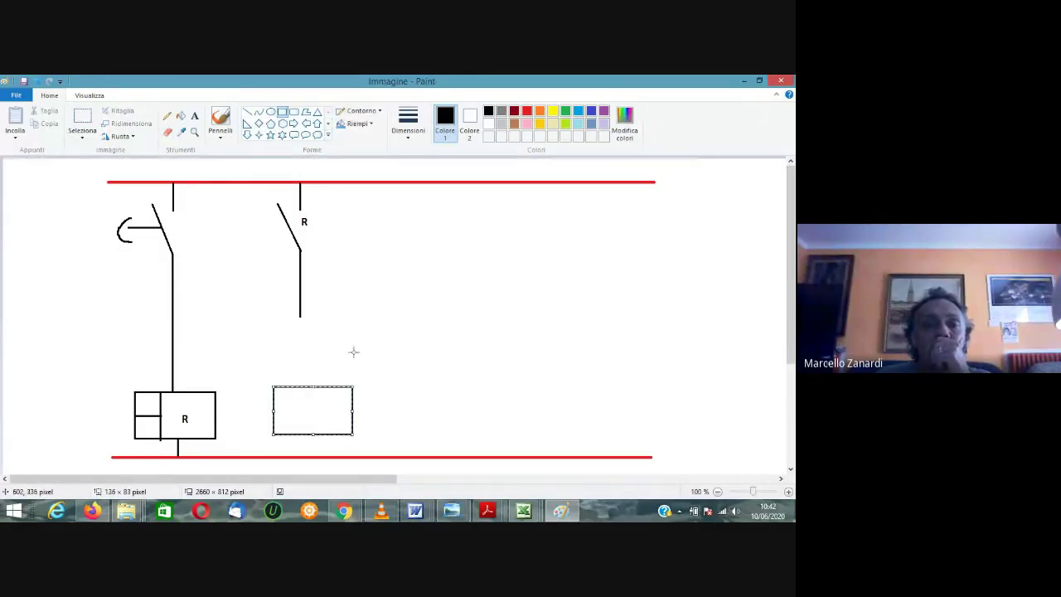
pyautogui.click(298, 311)
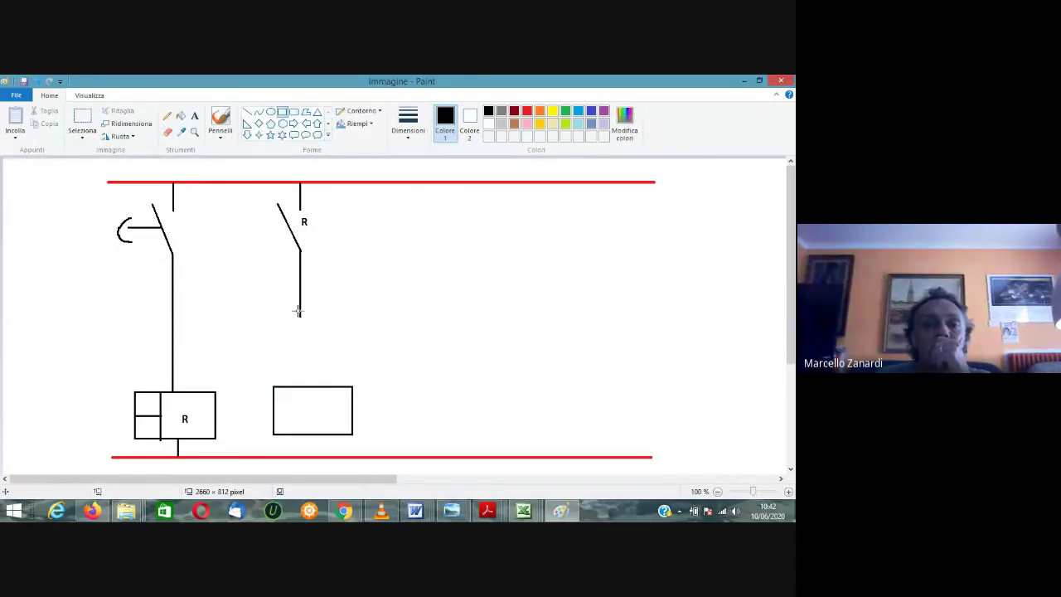
pyautogui.click(247, 111)
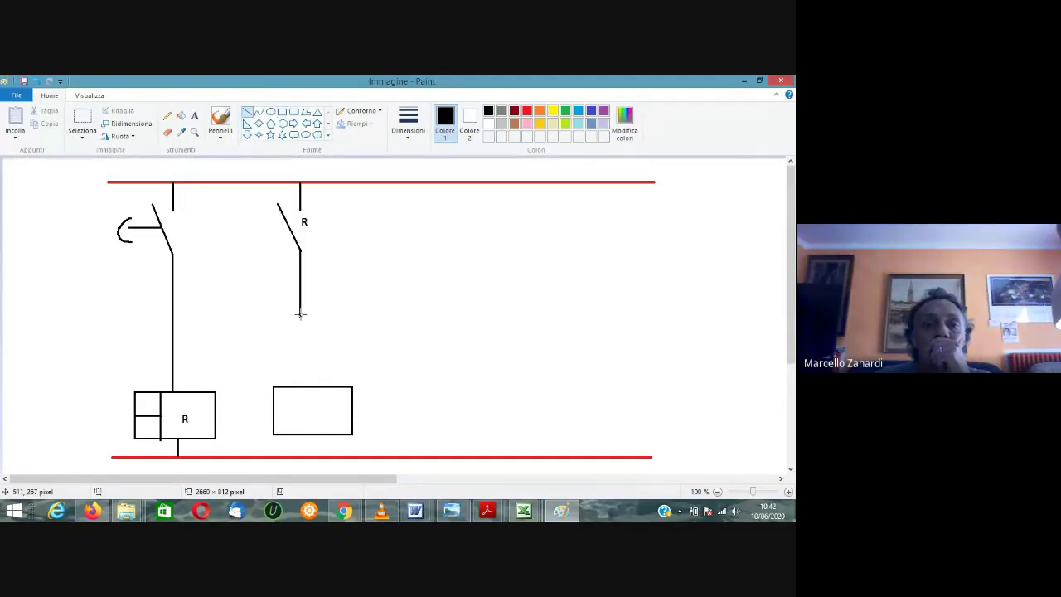
pyautogui.moveTo(300, 314); pyautogui.dragTo(301, 386)
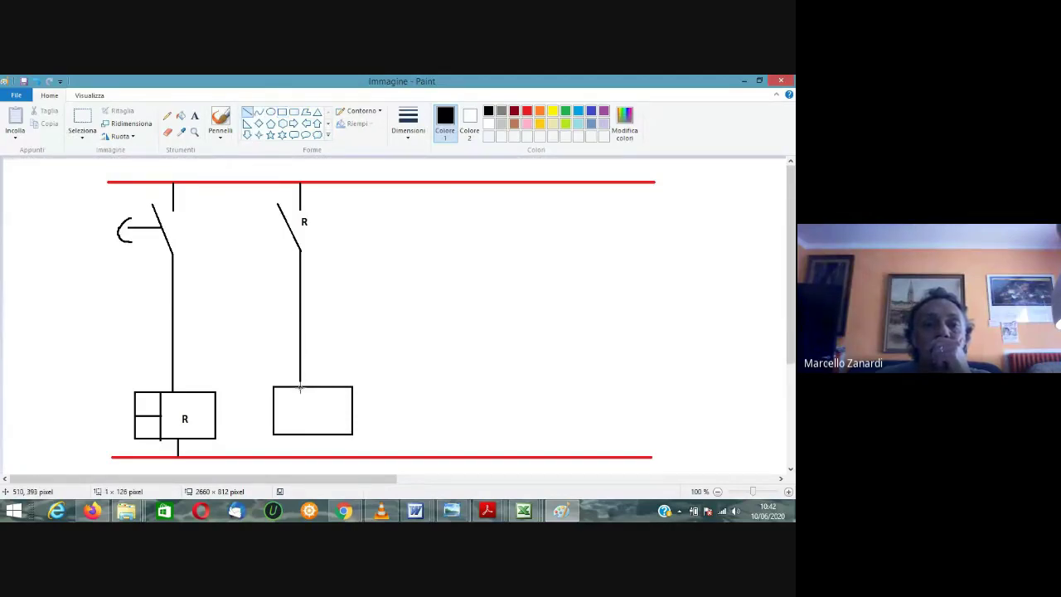
pyautogui.click(314, 440)
pyautogui.moveTo(298, 434); pyautogui.dragTo(300, 455)
pyautogui.click(431, 367)
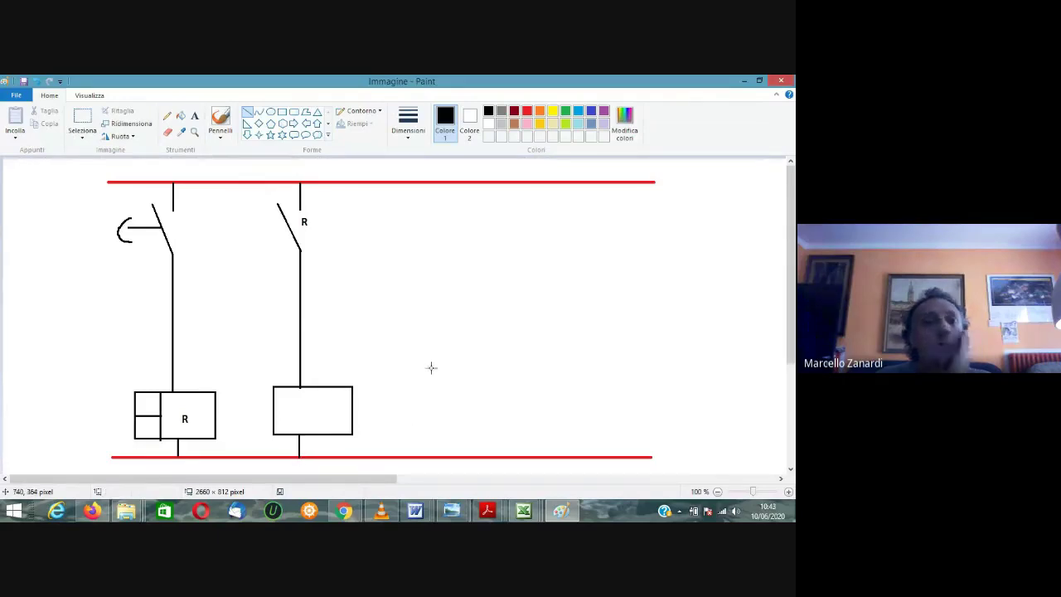
# Draw a lamp symbol right of the empty rectangle, as a circle crossed by two diagonal lines.
pyautogui.click(271, 111)
pyautogui.moveTo(399, 383)
pyautogui.mouseDown()
pyautogui.moveTo(456, 431)
pyautogui.moveTo(399, 404)
pyautogui.moveTo(416, 430)
pyautogui.mouseUp()
pyautogui.click(419, 324)
pyautogui.click(247, 112)
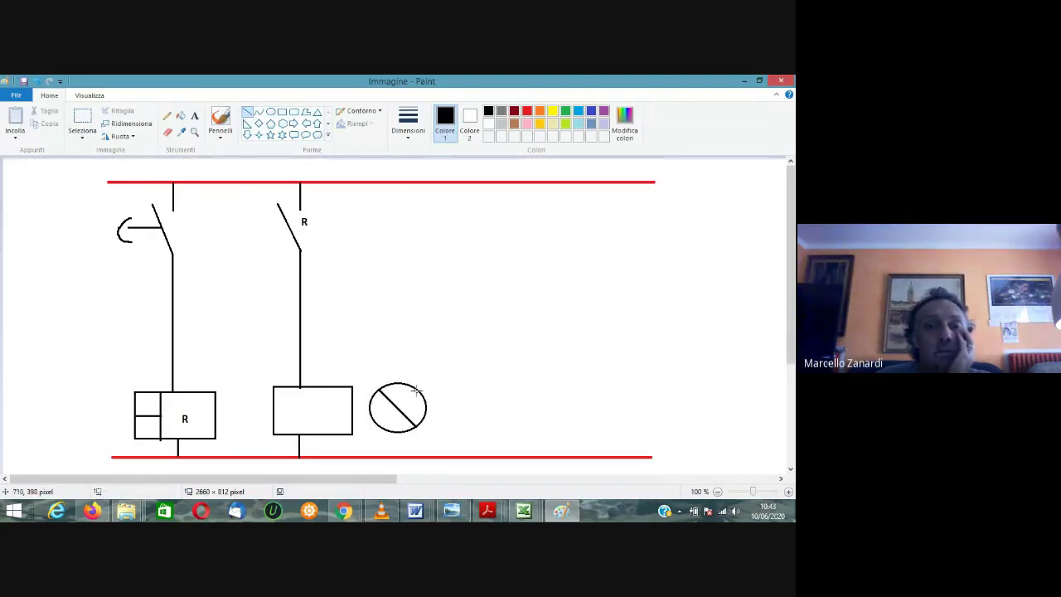
pyautogui.moveTo(420, 387); pyautogui.dragTo(379, 429)
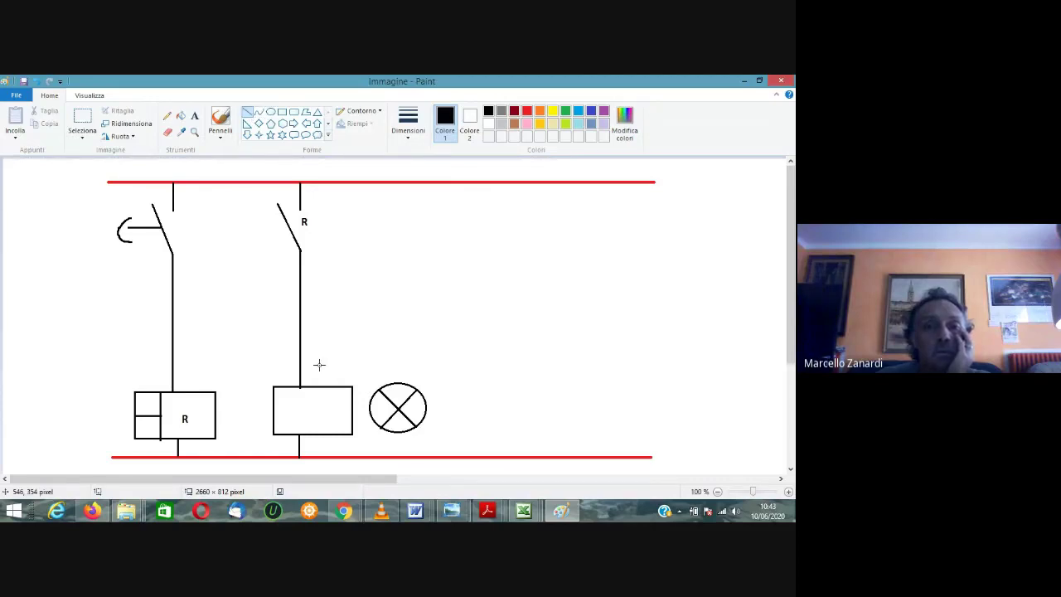
# Wire the lamp in parallel with the empty rectangle, down to the lower supply line, and erase the stray dot beside it.
pyautogui.moveTo(300, 353)
pyautogui.mouseDown()
pyautogui.moveTo(417, 353)
pyautogui.moveTo(396, 355)
pyautogui.moveTo(399, 383)
pyautogui.mouseUp()
pyautogui.click(442, 393)
pyautogui.moveTo(395, 436); pyautogui.dragTo(399, 457)
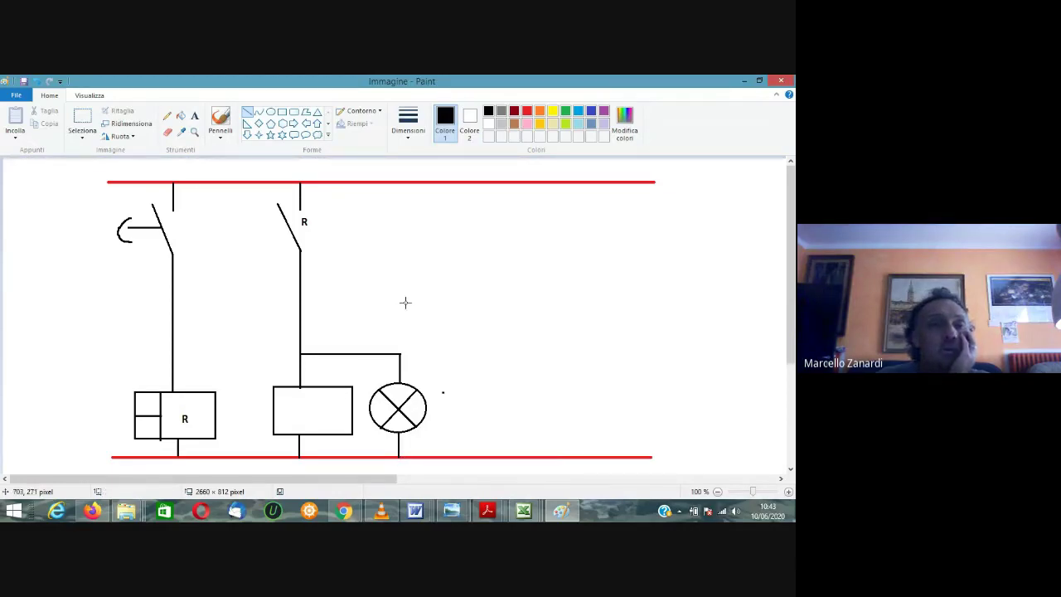
pyautogui.click(169, 132)
pyautogui.click(443, 392)
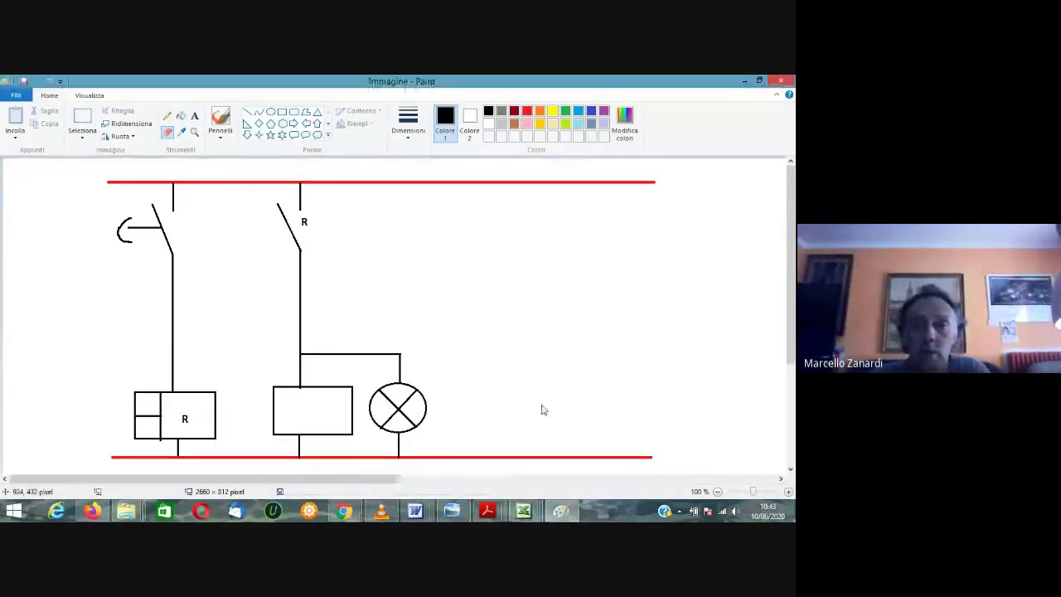
# Switch to the relay datasheet in Adobe Acrobat Reader, examine the contact characteristics, and return to the Paint drawing.
pyautogui.hotkey('alt', 'Tab')
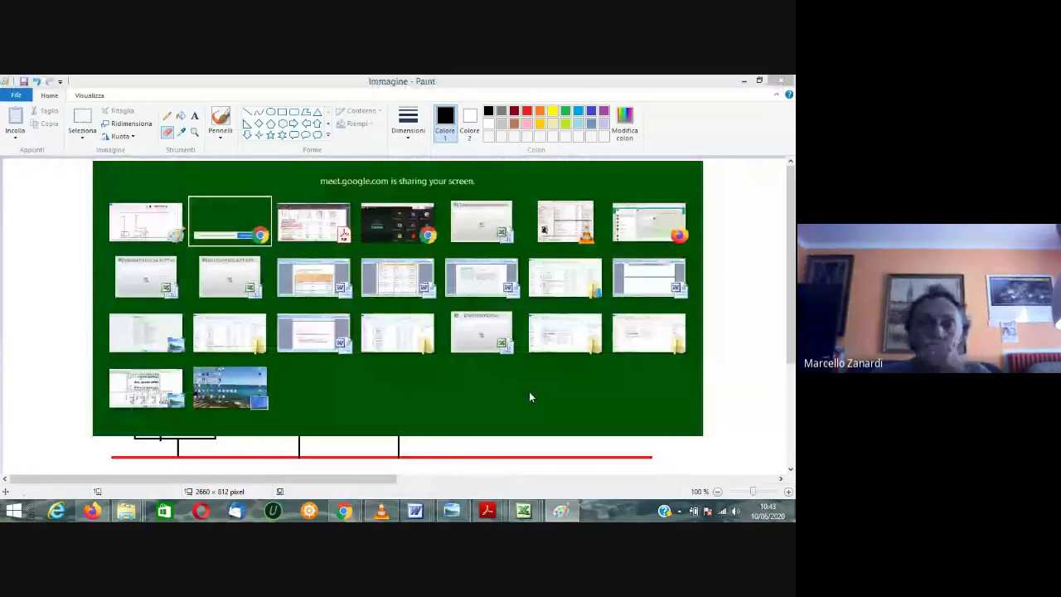
pyautogui.hotkey('alt', 'Tab')
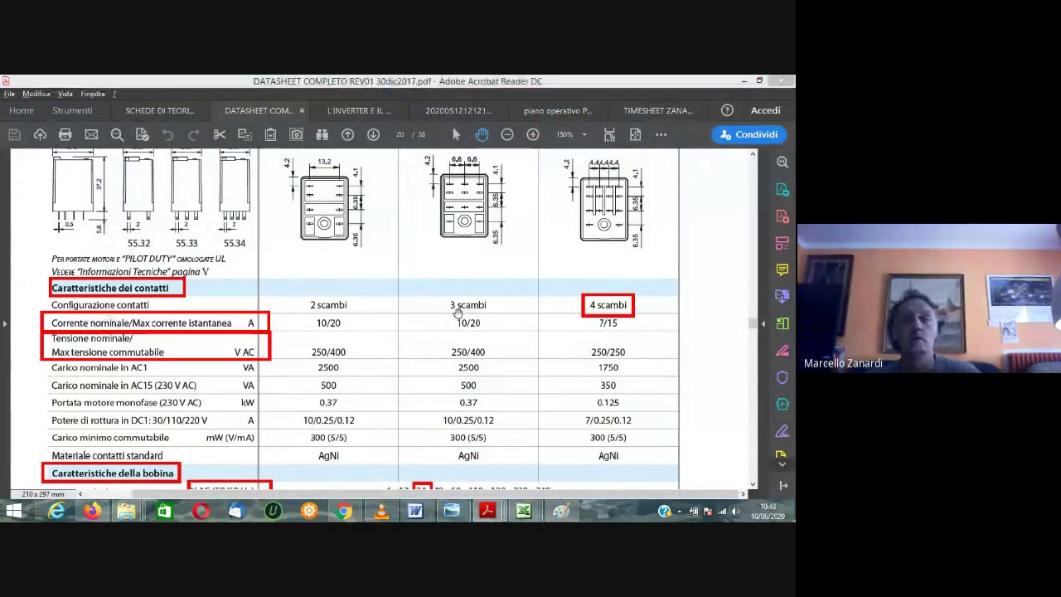
pyautogui.hotkey('alt', 'Tab')
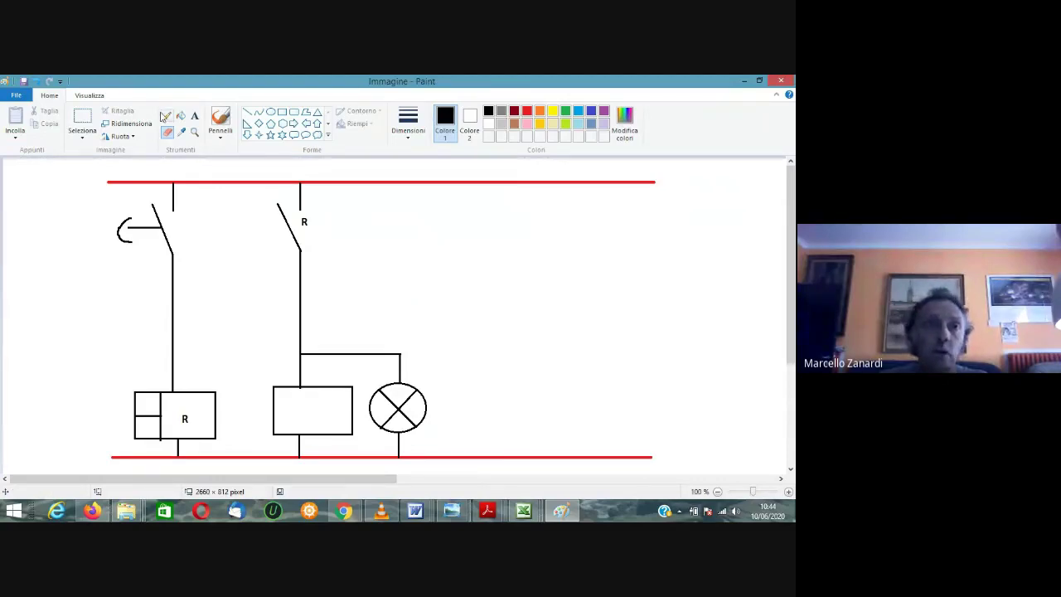
# Add the text "I = ???" right of the R contact and move it down to the area just above and right of the lamp.
pyautogui.click(194, 115)
pyautogui.click(457, 217)
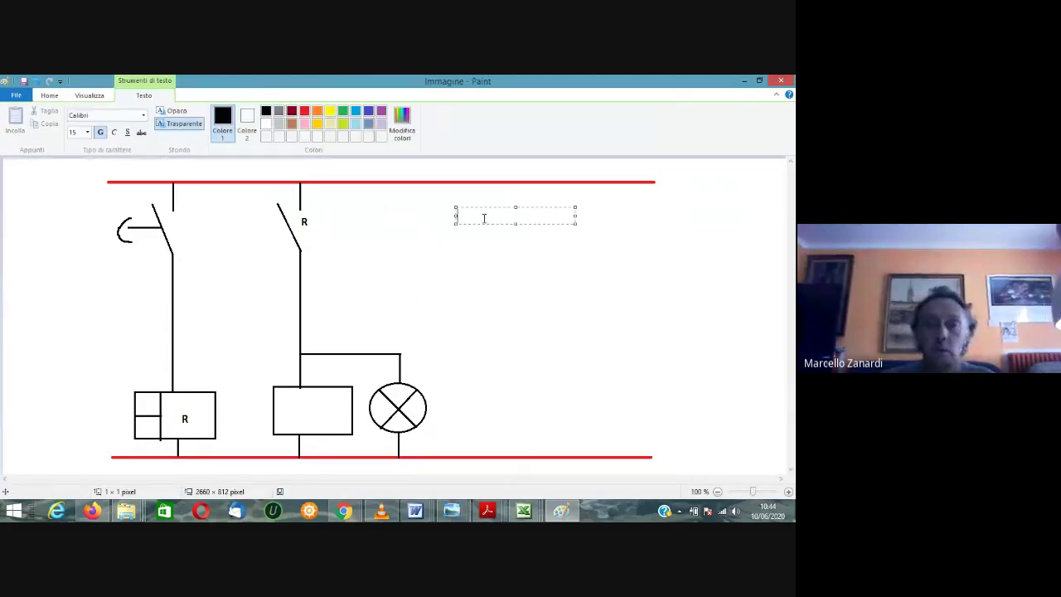
pyautogui.write('I = ???')
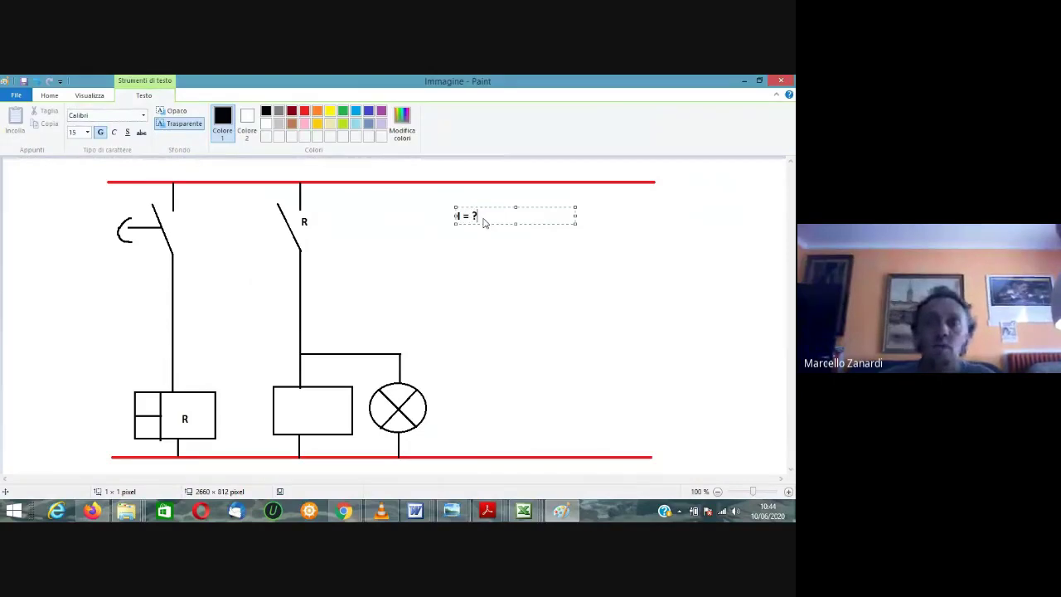
pyautogui.click(528, 315)
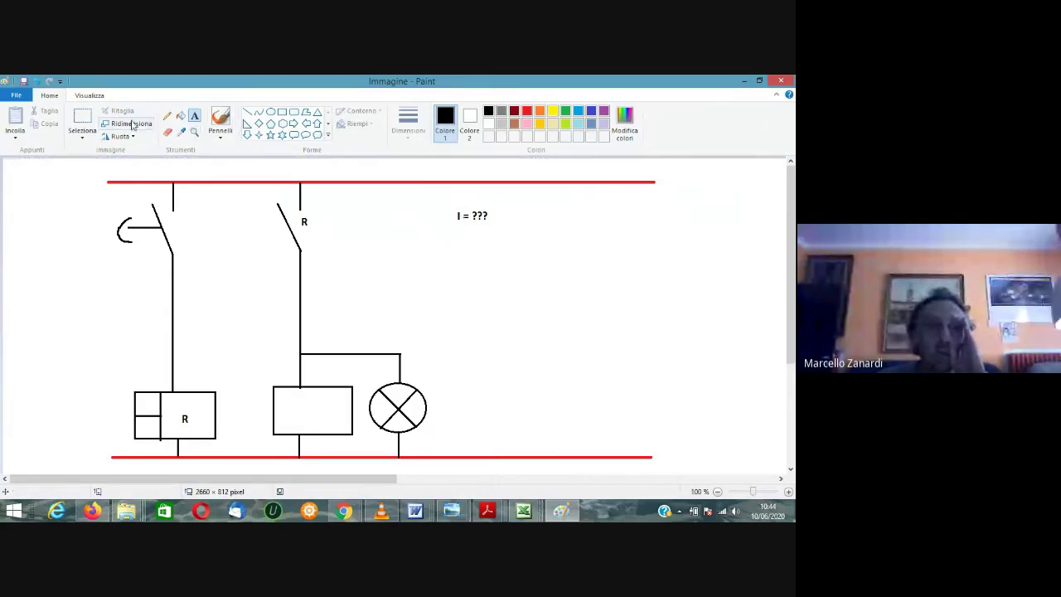
pyautogui.click(82, 121)
pyautogui.moveTo(447, 205); pyautogui.dragTo(501, 367)
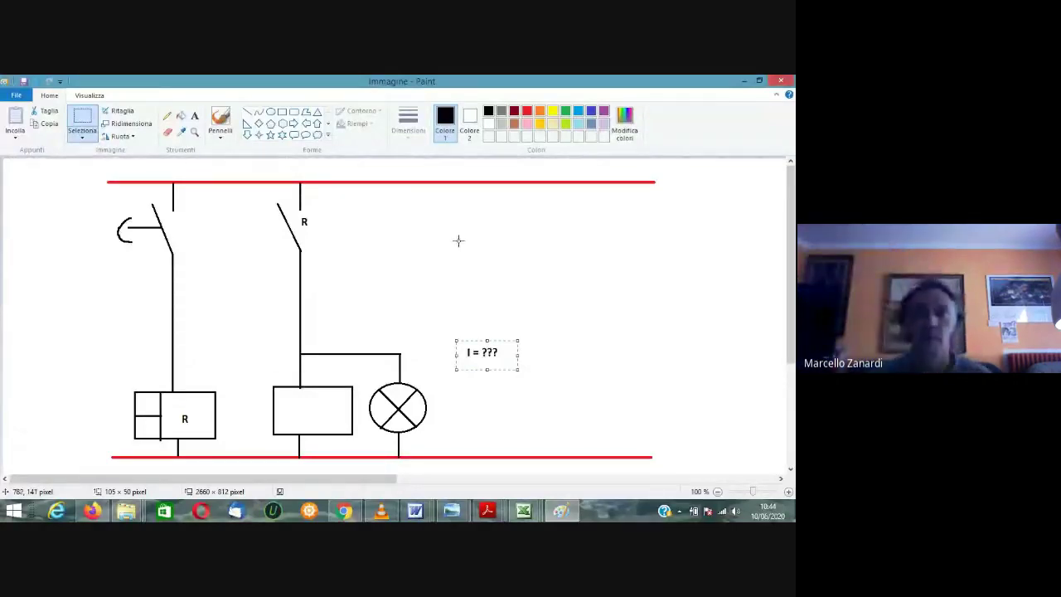
# Add a text note reading "TELERUTTORE SPUNTO: 50 VA" just below the upper supply line, right of the R contact.
pyautogui.click(195, 115)
pyautogui.click(402, 192)
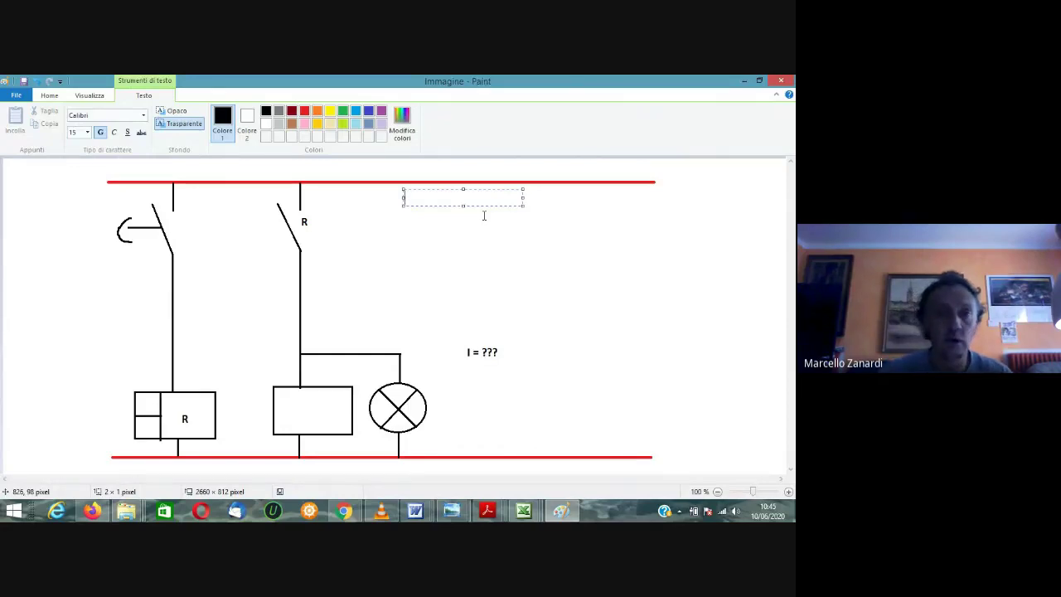
pyautogui.write('TELERUTTORE SI')
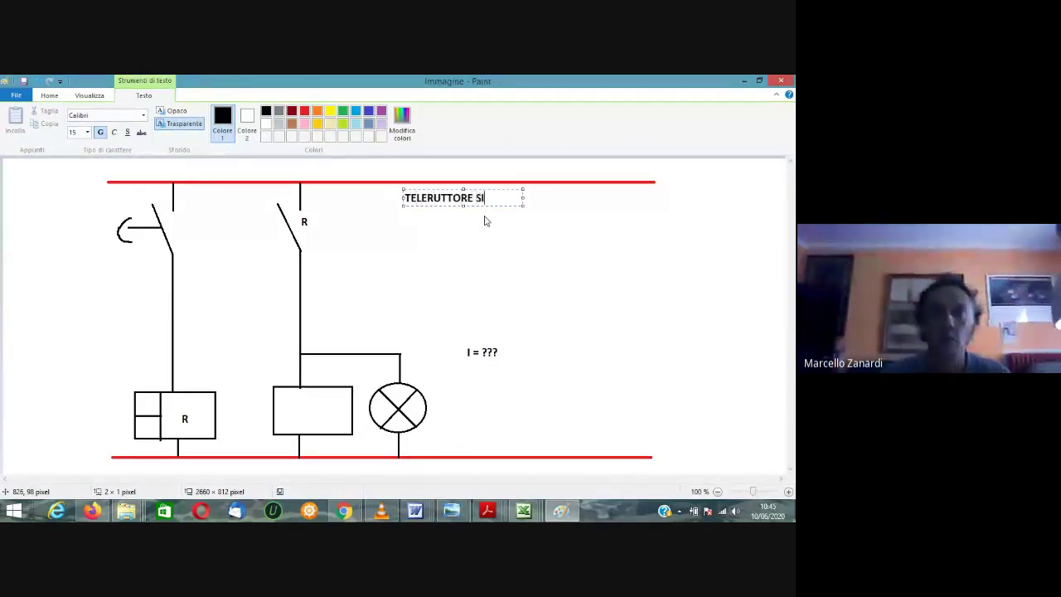
pyautogui.press('BackSpace')
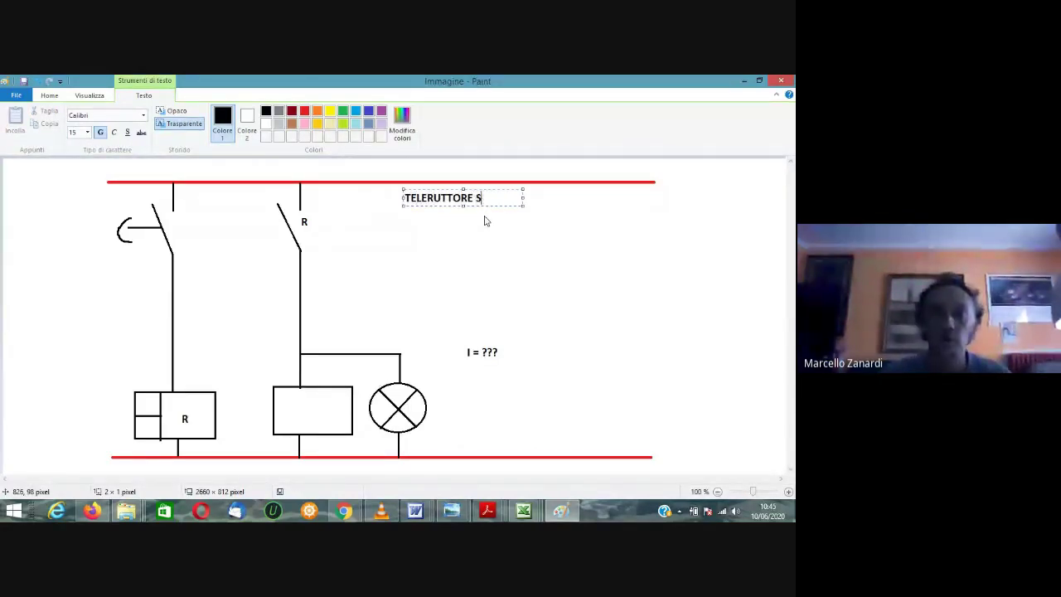
pyautogui.write('PUNTO')
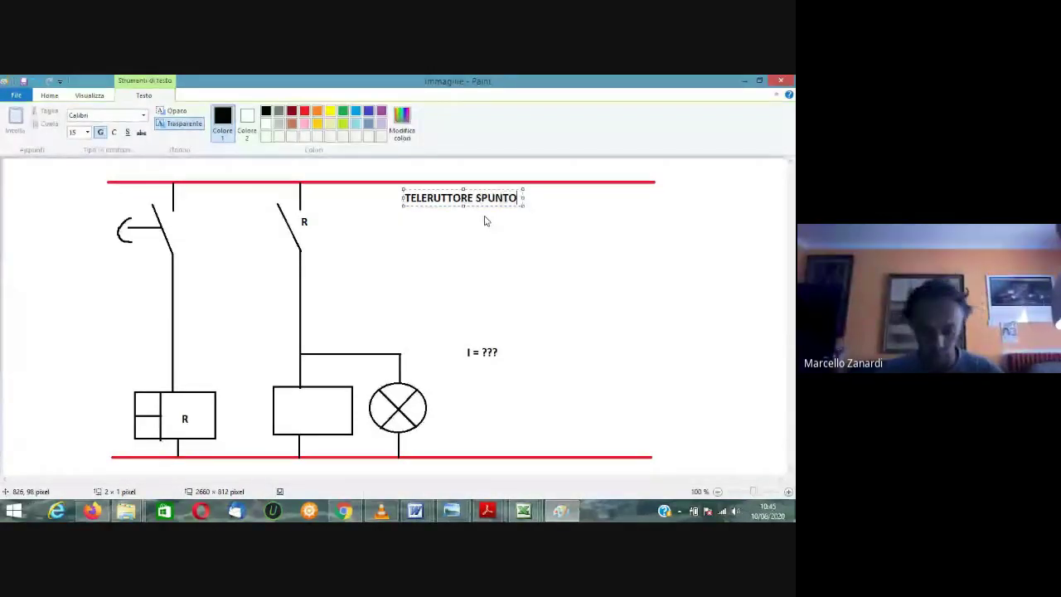
pyautogui.write(':')
pyautogui.press('Return')
pyautogui.write('50 VA')
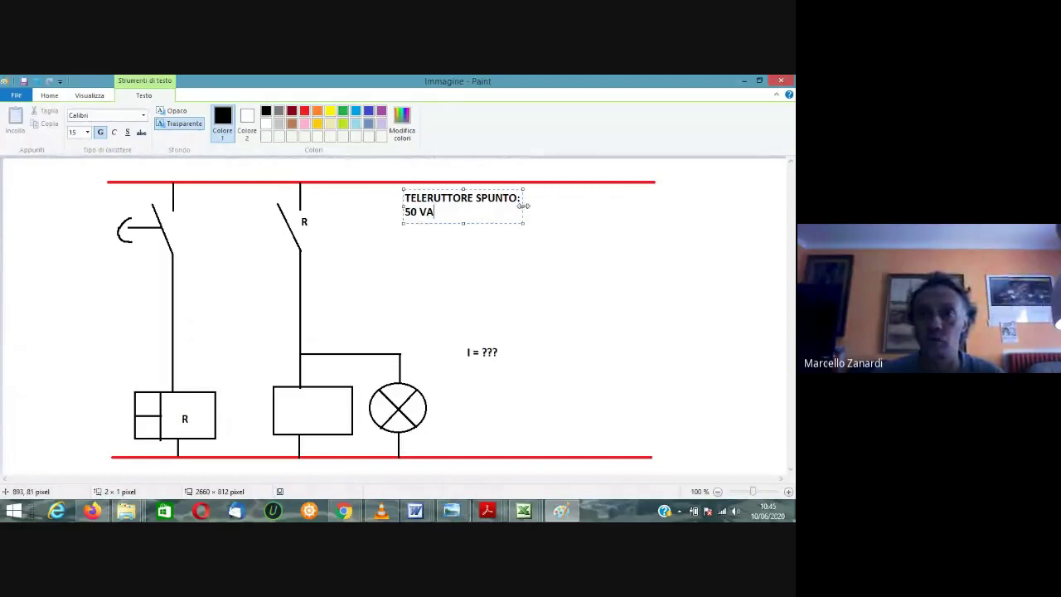
# Widen the note's text box to fit one line and append "- AGGANCIO: 2.2 VA".
pyautogui.moveTo(524, 205); pyautogui.dragTo(676, 205)
pyautogui.write('- ')
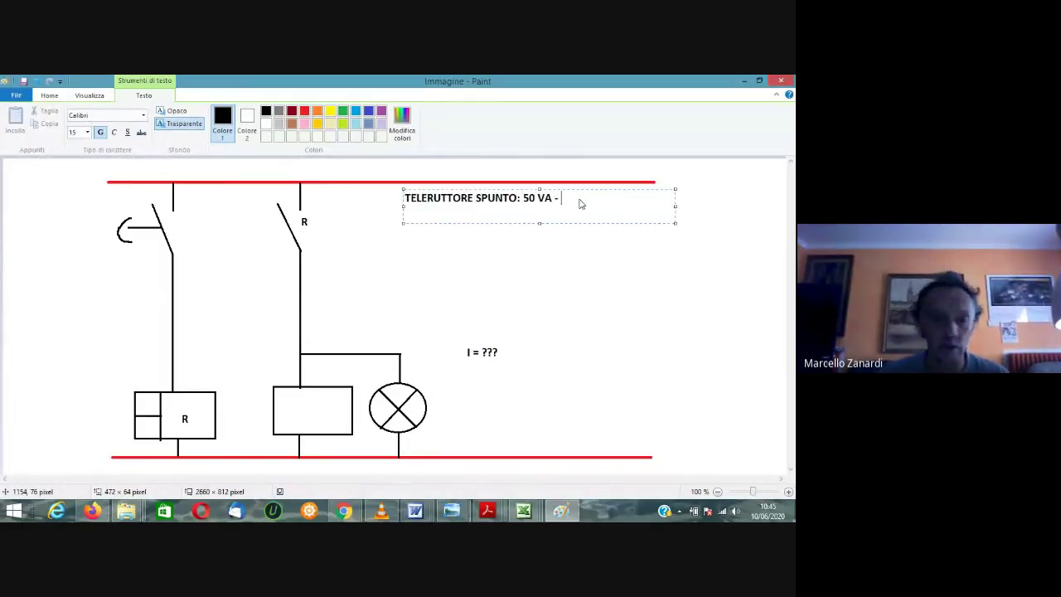
pyautogui.write('AGAN')
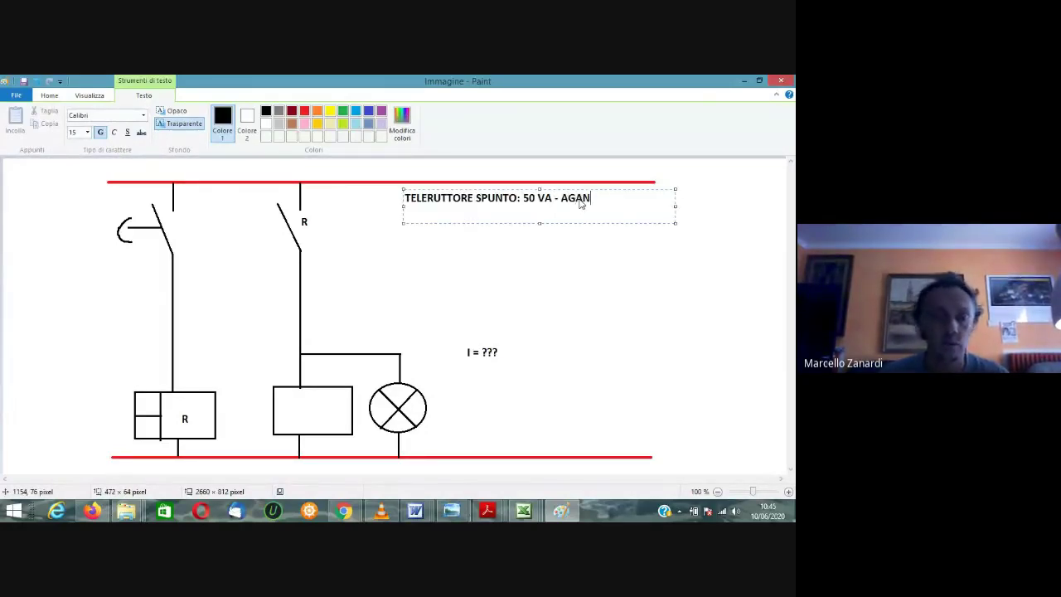
pyautogui.press('BackSpace')
pyautogui.press('BackSpace')
pyautogui.write('GANCIO')
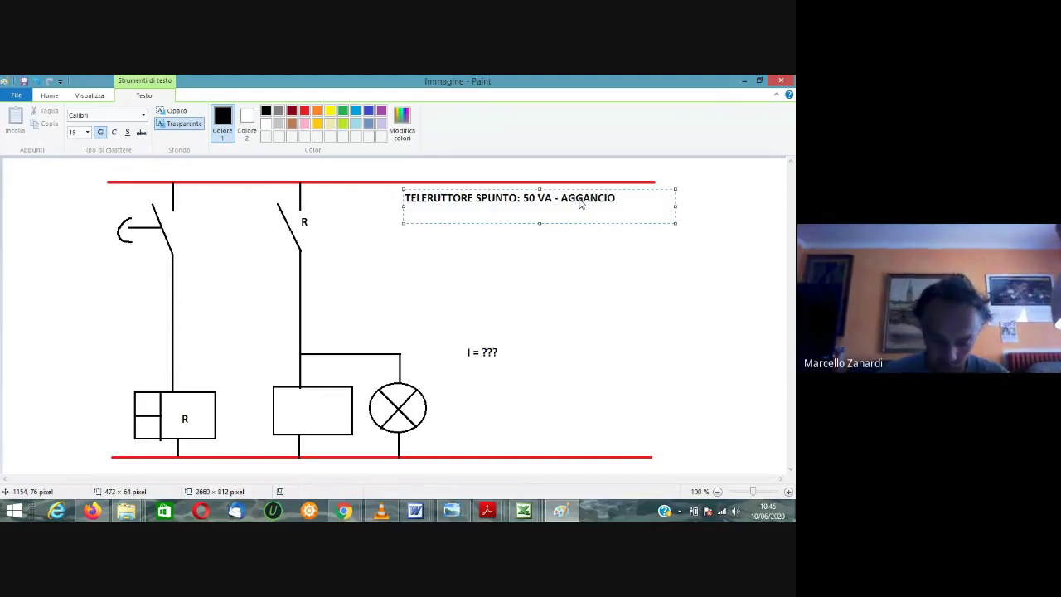
pyautogui.write(': ')
pyautogui.write('2.2 VA')
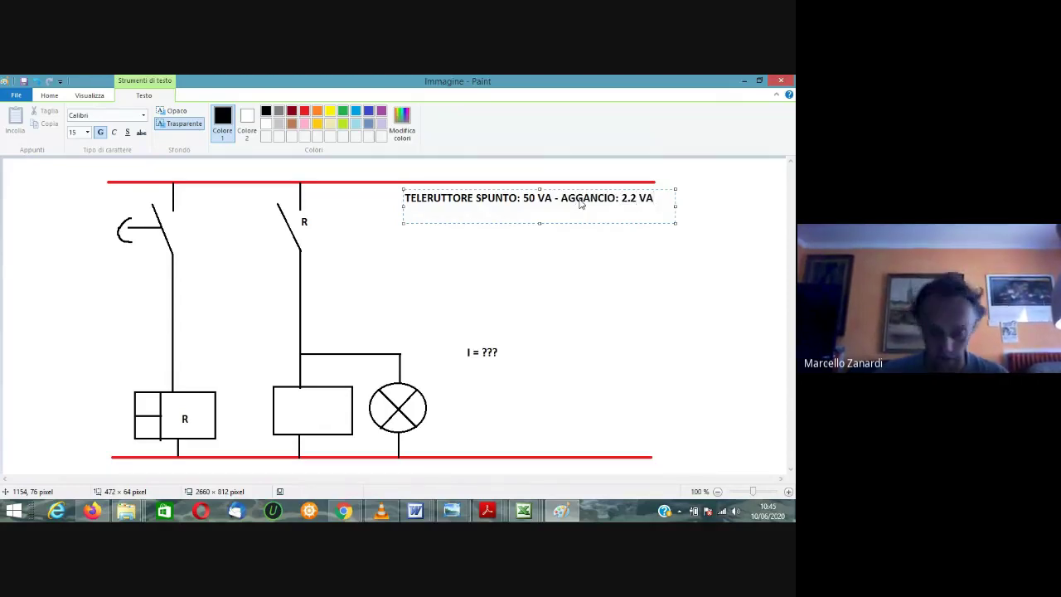
# Add the line "LAMPADA : 1 VA" to the contactor note, check the contact ratings in the Acrobat Reader datasheet and return to Paint.
pyautogui.press('Return')
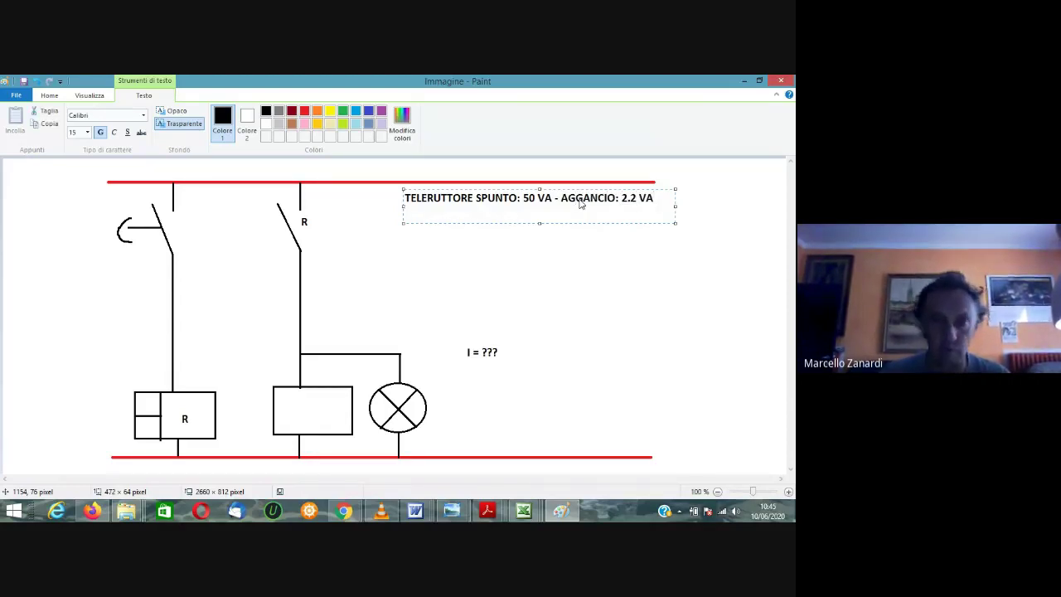
pyautogui.write('LAMPADA ')
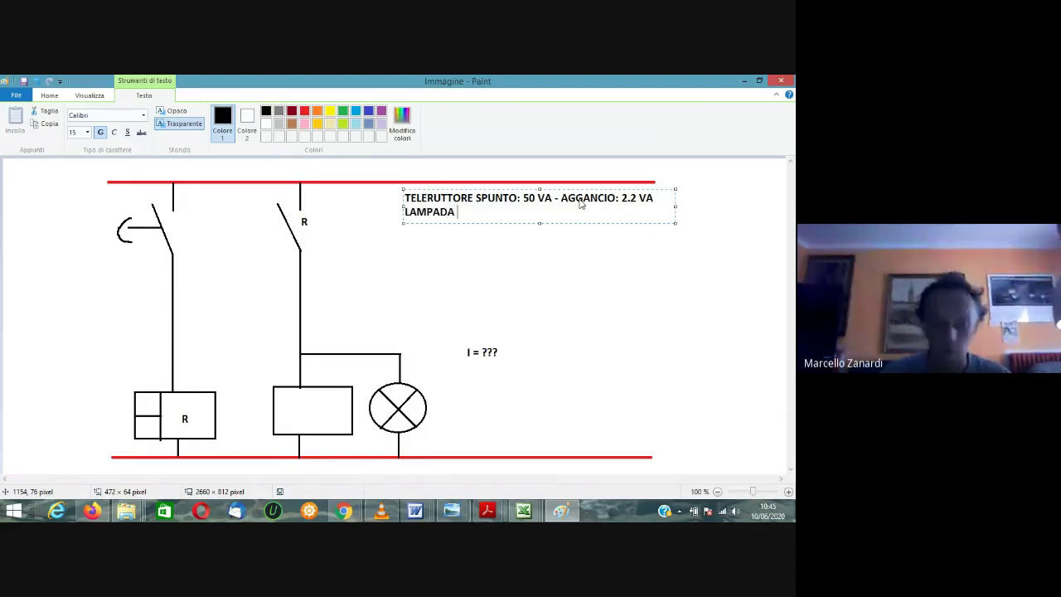
pyautogui.write(': 1 VA')
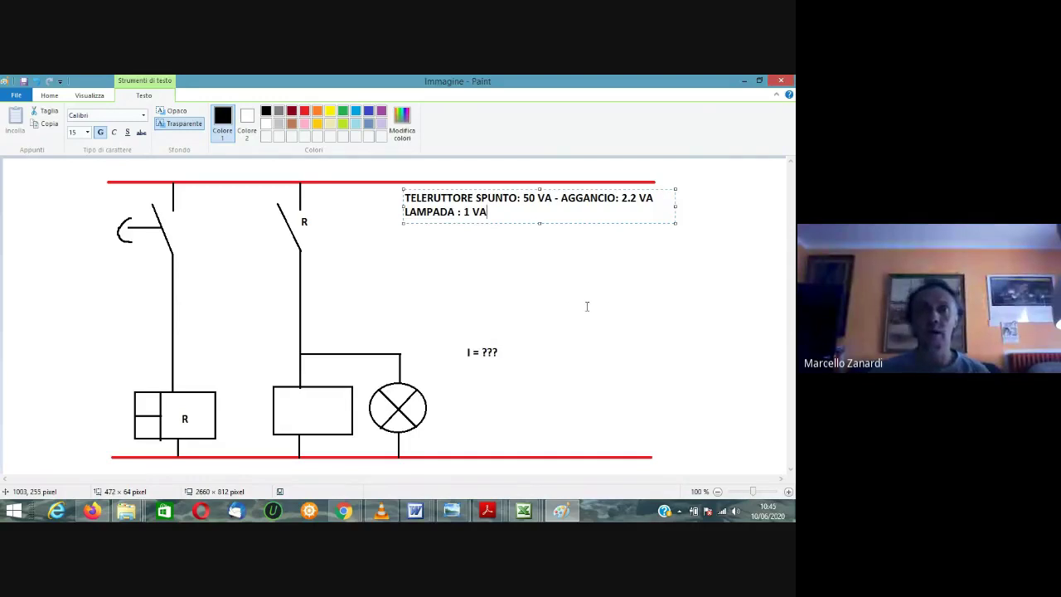
pyautogui.click(549, 293)
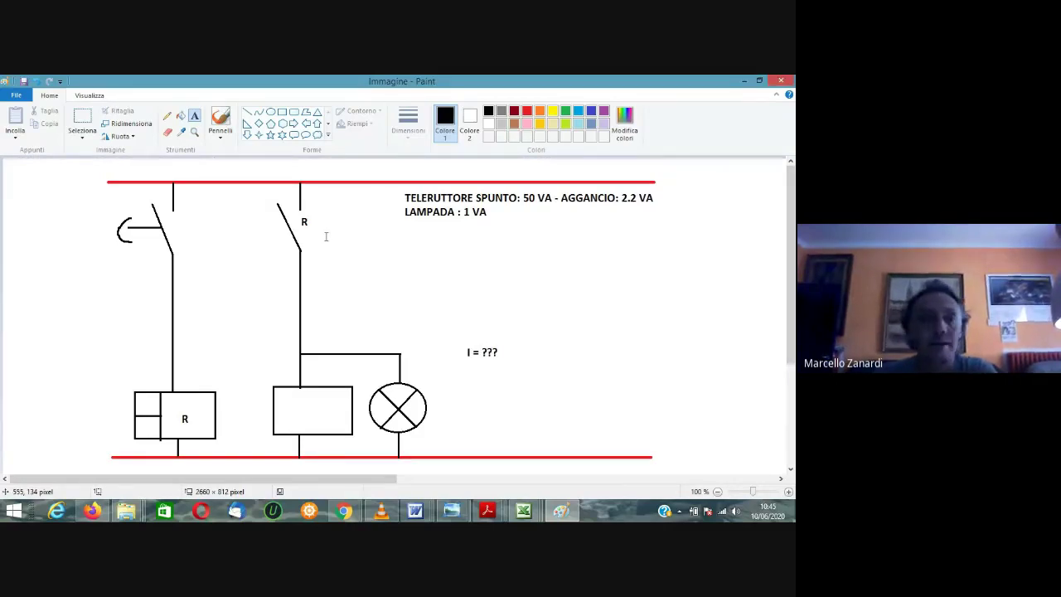
pyautogui.hotkey('alt', 'Tab')
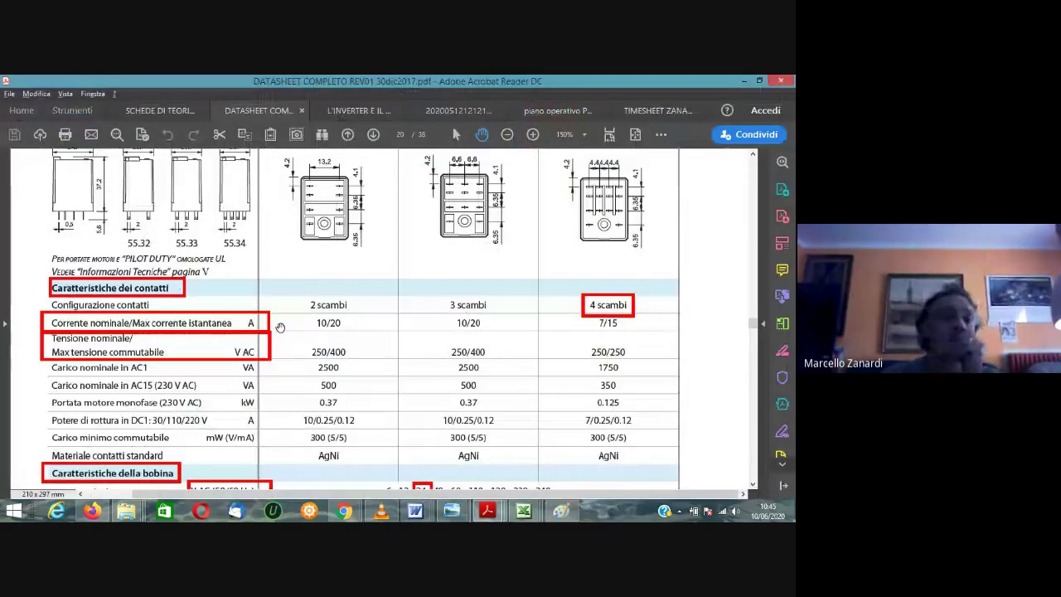
pyautogui.hotkey('alt', 'Tab')
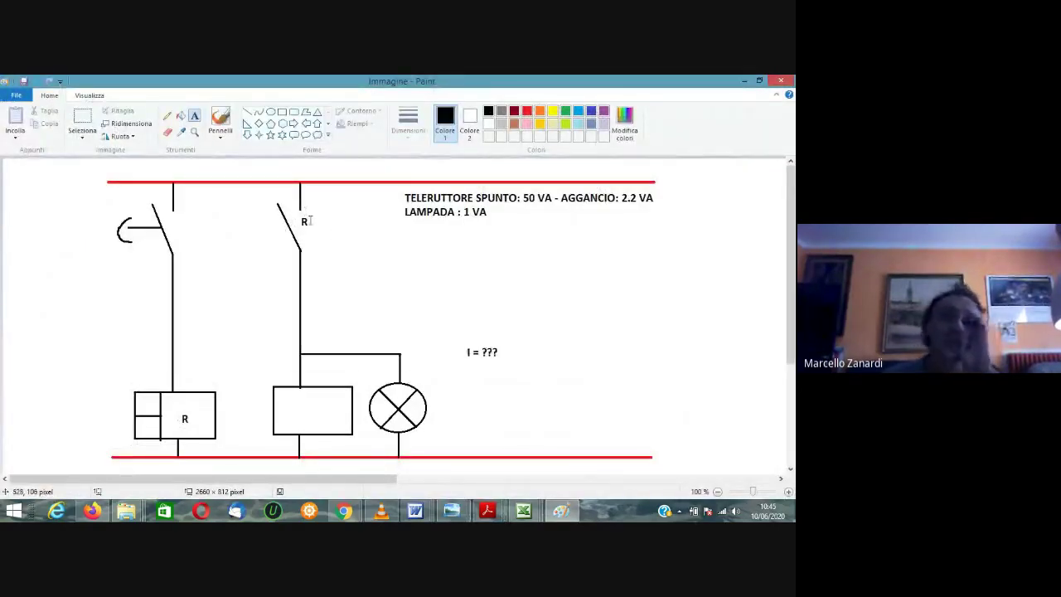
# Start a new text note reading "POTENZA TOTALE IN SPUNTO:" below the LAMPADA line.
pyautogui.click(403, 240)
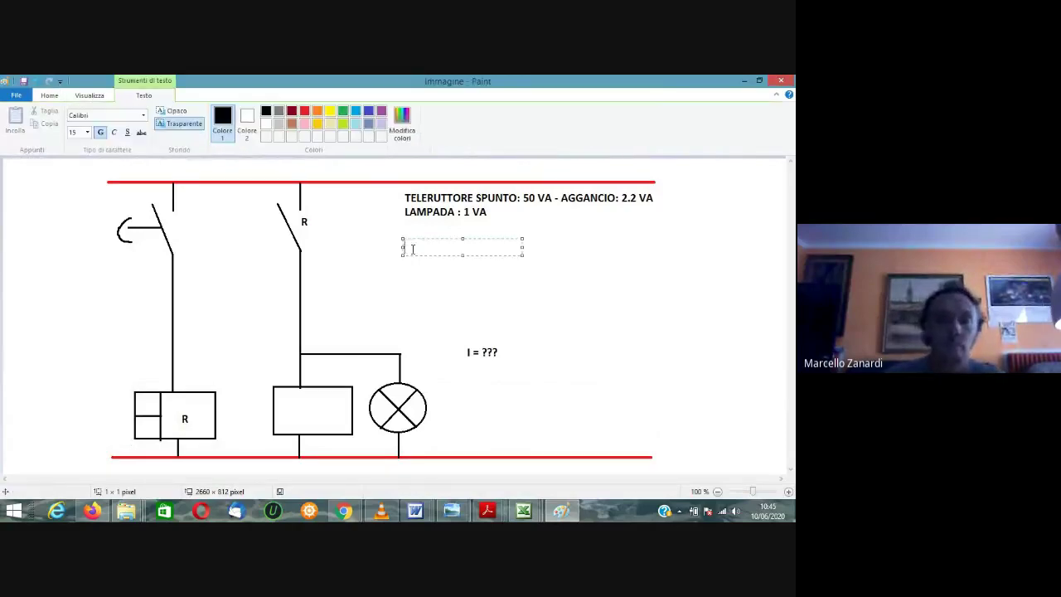
pyautogui.write('POTENZA')
pyautogui.press('BackSpace')
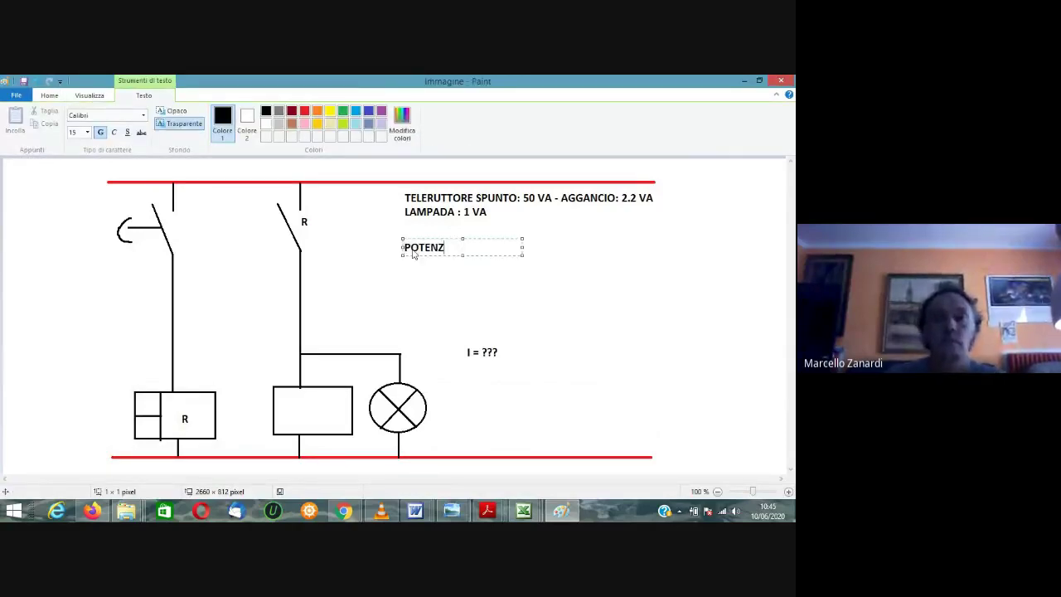
pyautogui.write('A TOT:')
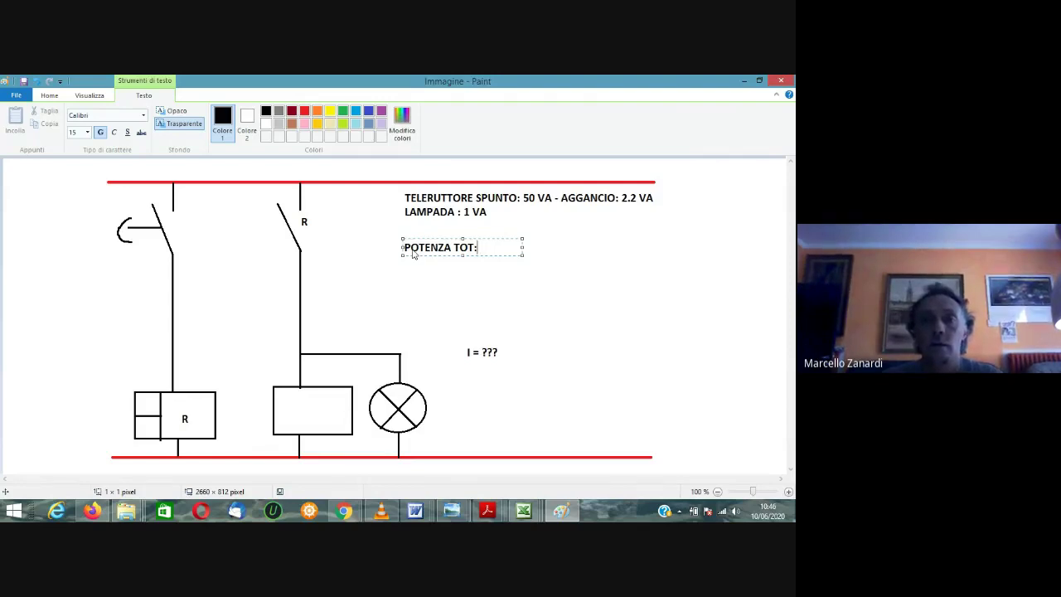
pyautogui.press('BackSpace')
pyautogui.press('BackSpace')
pyautogui.write('ALE')
pyautogui.press('BackSpace')
pyautogui.press('BackSpace')
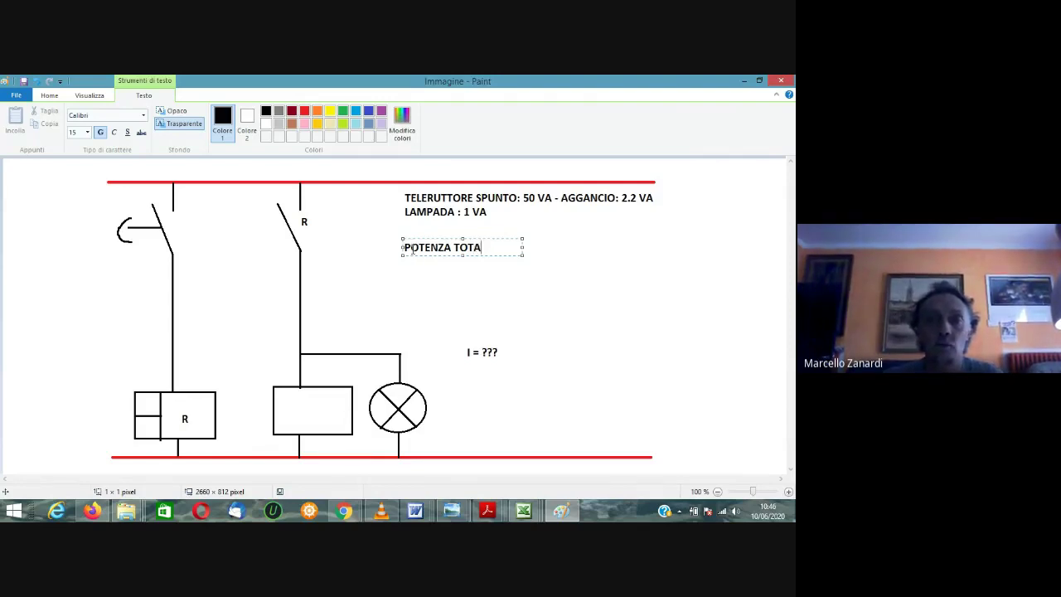
pyautogui.write('LE IN SPUNTO: ')
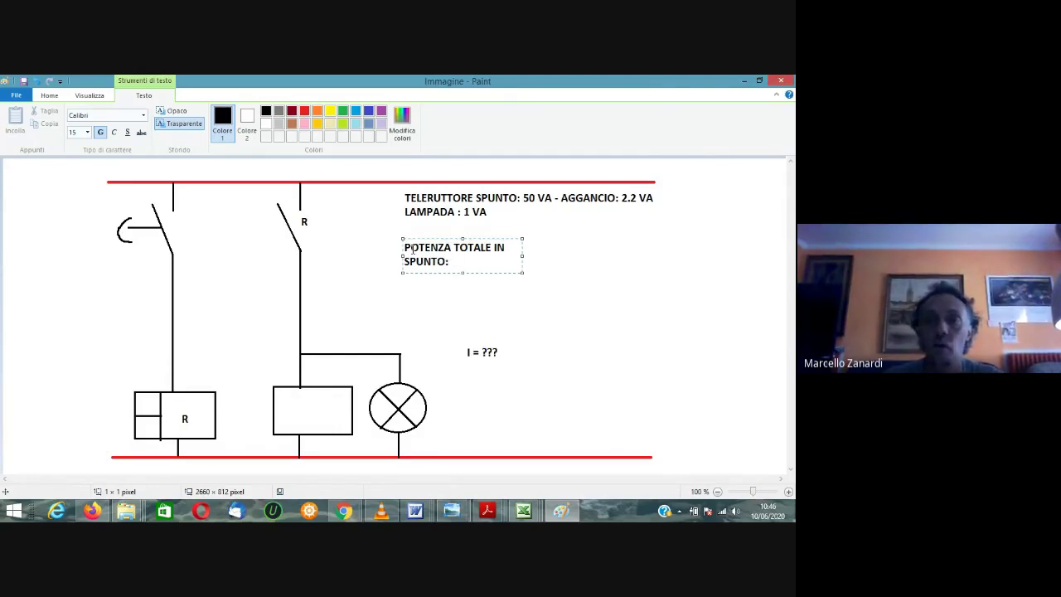
# Complete the SPUNTO power note with "50 + 1 = 51 VA" and widen its text box to fit one line.
pyautogui.write('50 + 1 = 51')
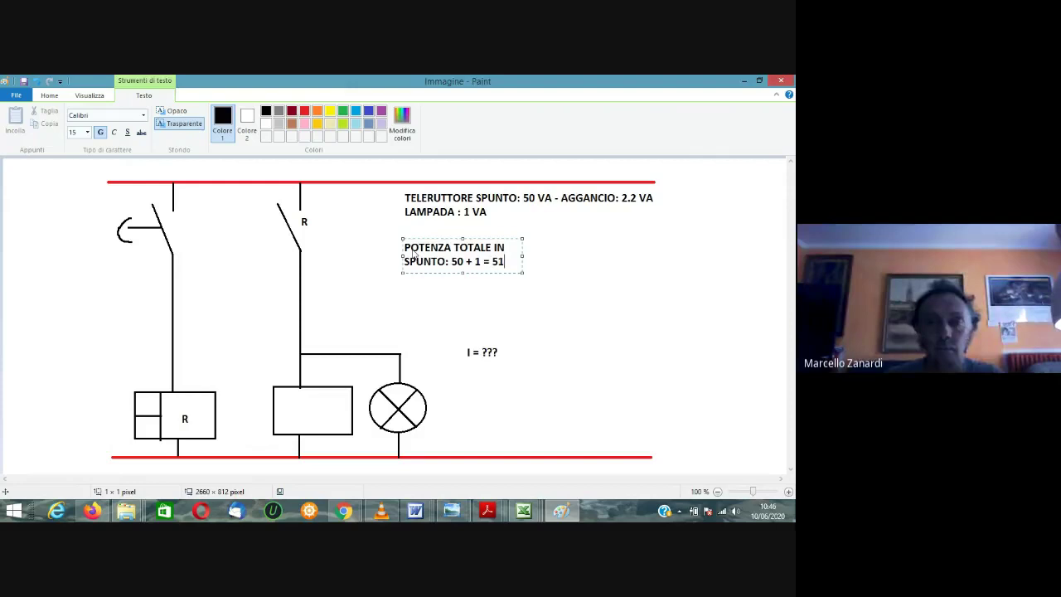
pyautogui.write(' VA')
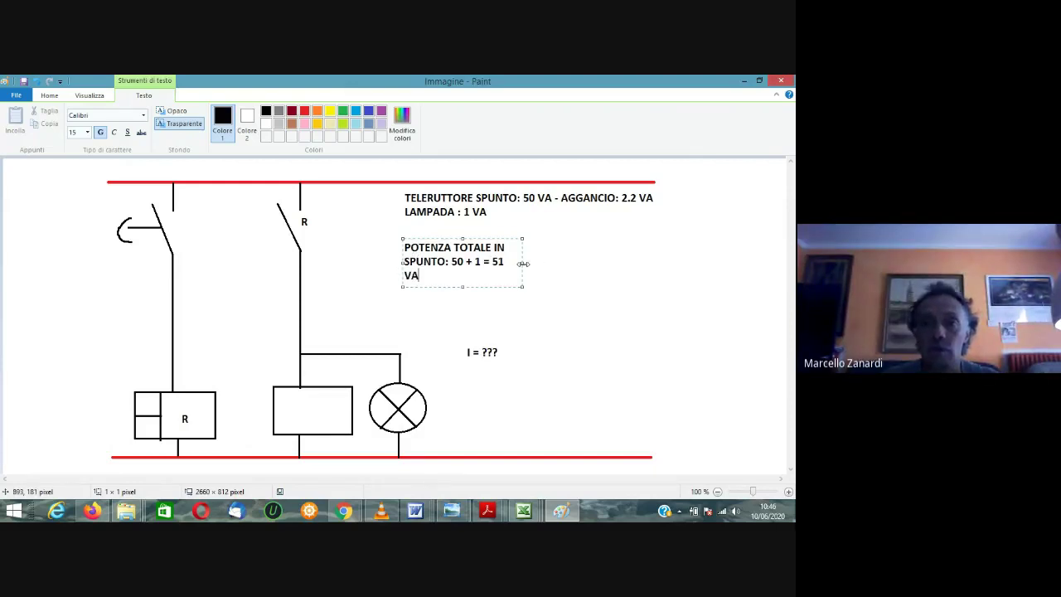
pyautogui.moveTo(523, 263); pyautogui.dragTo(717, 263)
pyautogui.click(617, 321)
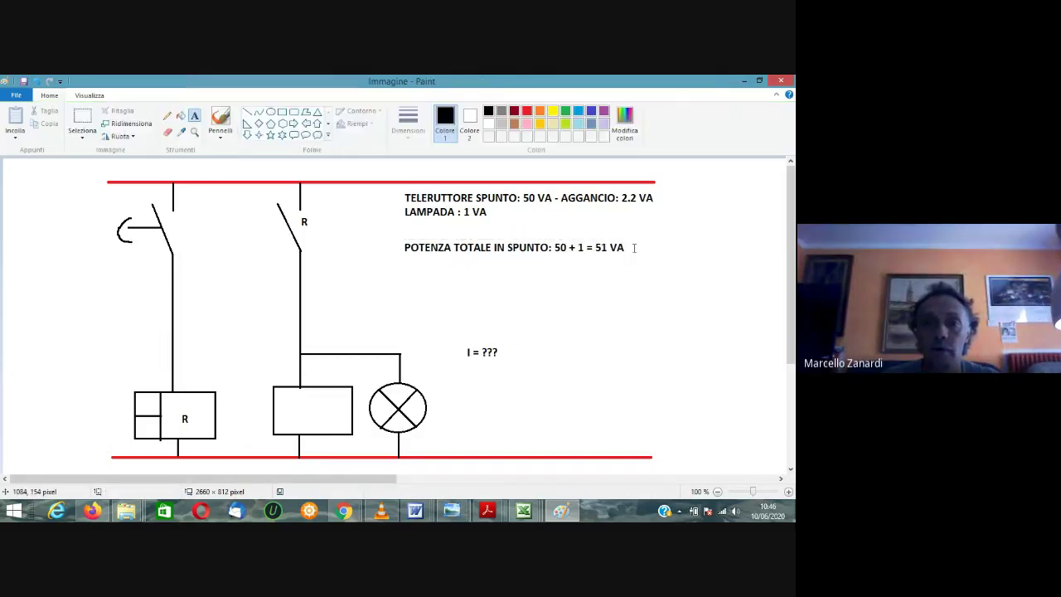
pyautogui.click(634, 243)
pyautogui.click(407, 267)
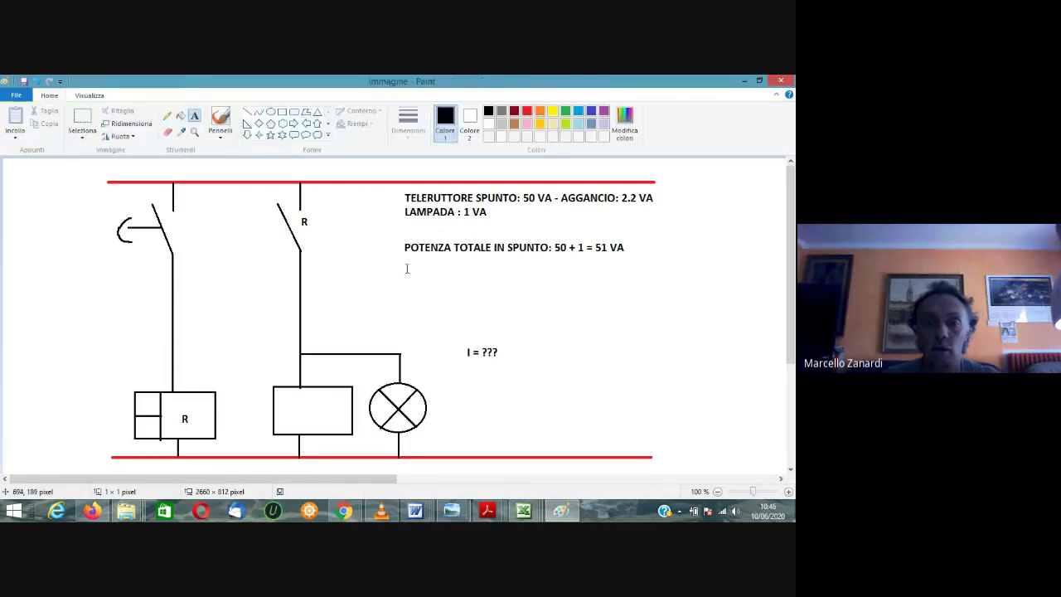
# Add the text "POTENZA TOTALE IN AGGANCIO: 2.2 + 1 = 3.2 VA" on one line below the SPUNTO total.
pyautogui.click(407, 268)
pyautogui.write('POTENZA ')
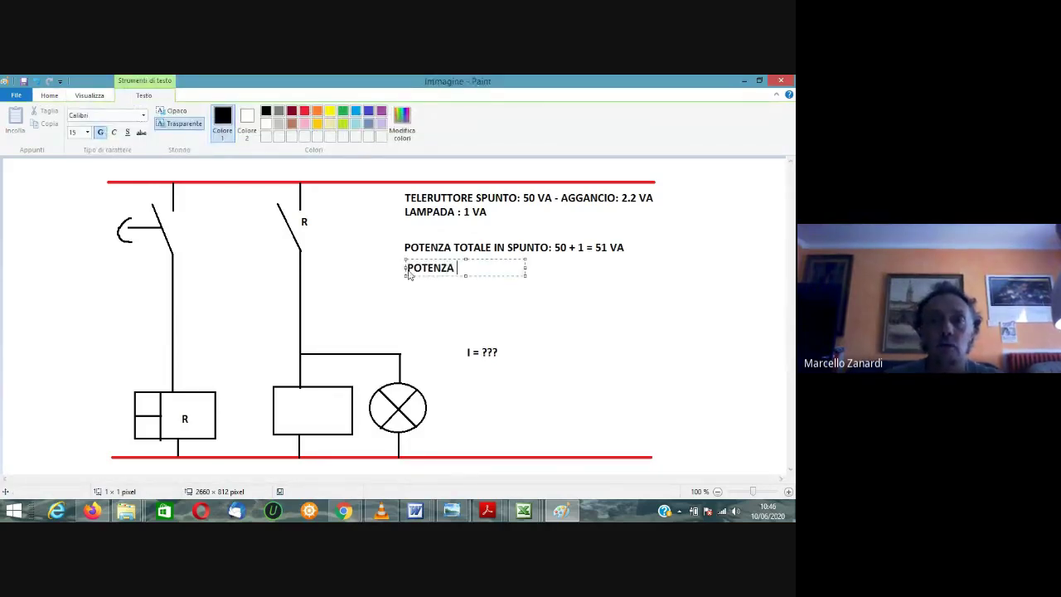
pyautogui.write('TOTALE IN AGG')
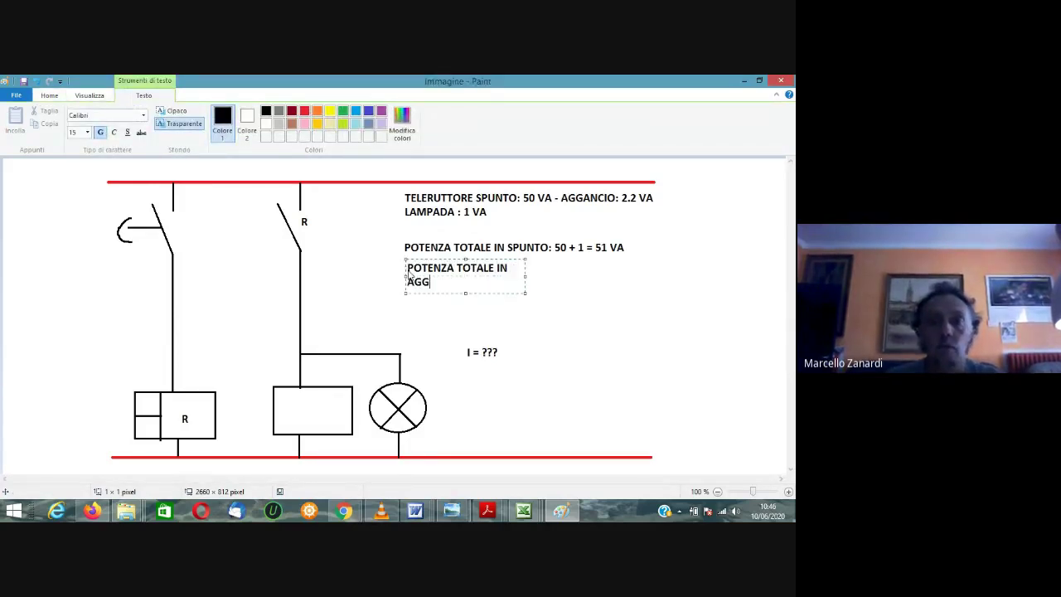
pyautogui.write('ANCIO')
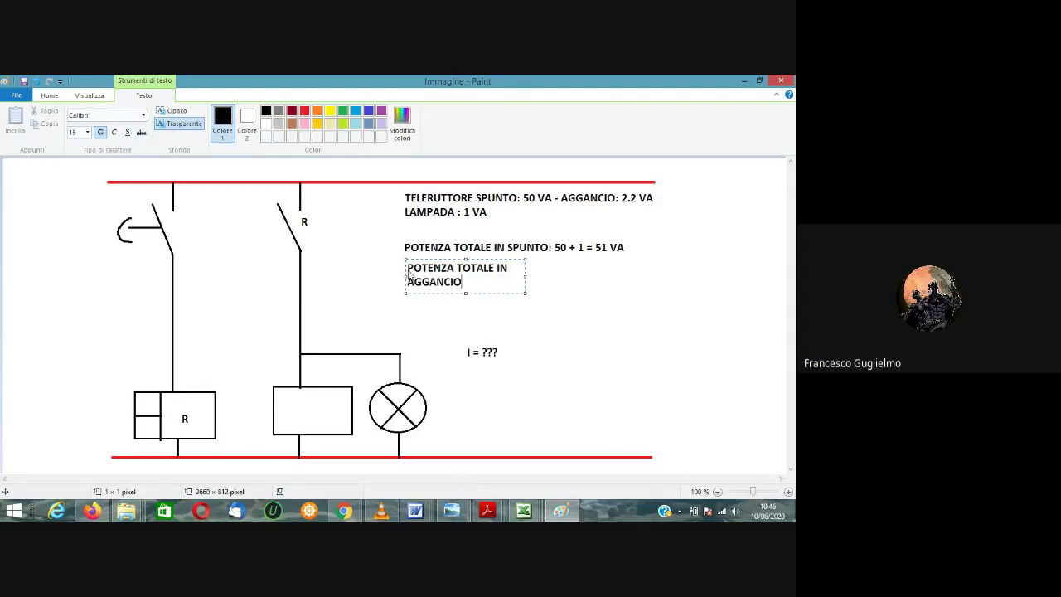
pyautogui.write(':')
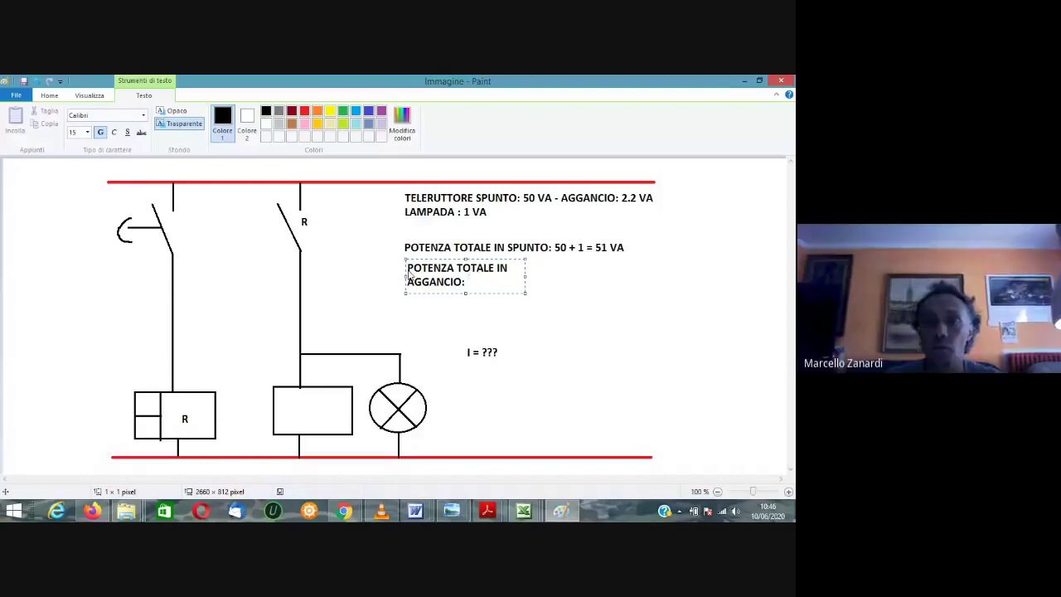
pyautogui.write(' 2.2 + 1')
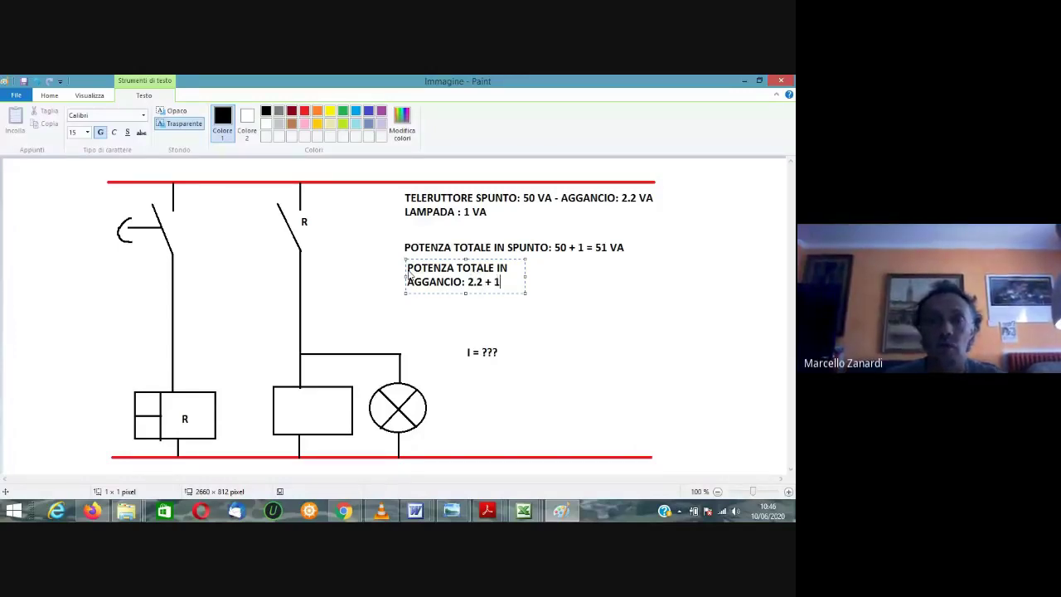
pyautogui.write(' = 3.2 ')
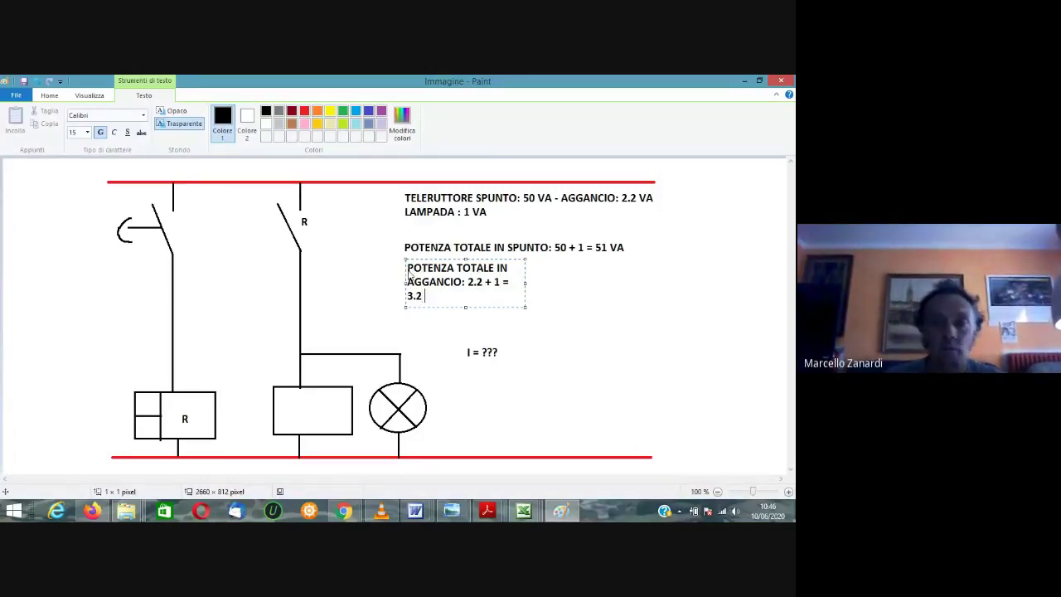
pyautogui.write('VA')
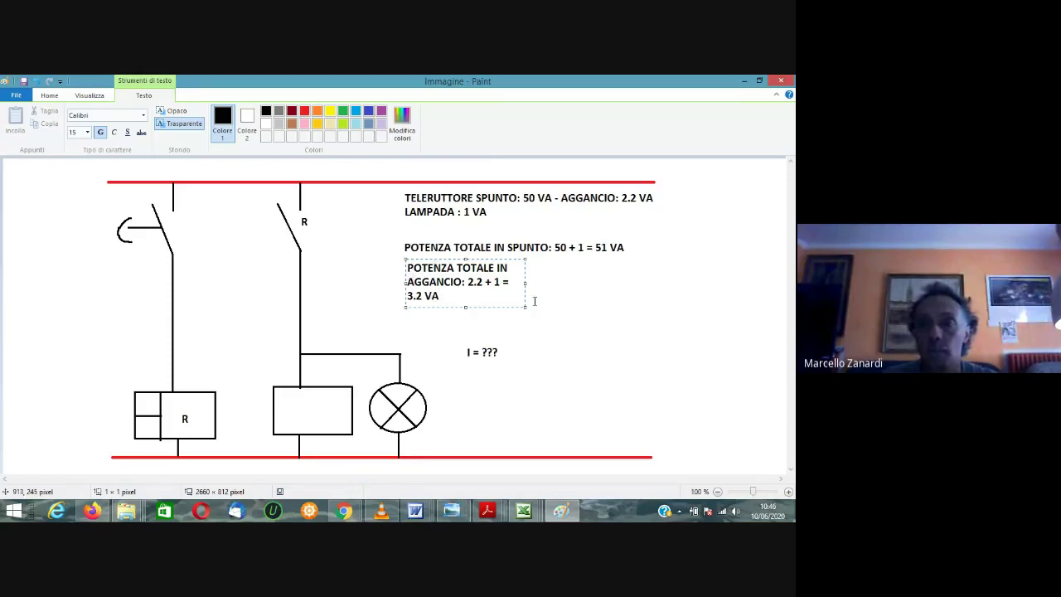
pyautogui.moveTo(526, 307); pyautogui.dragTo(652, 282)
pyautogui.click(696, 325)
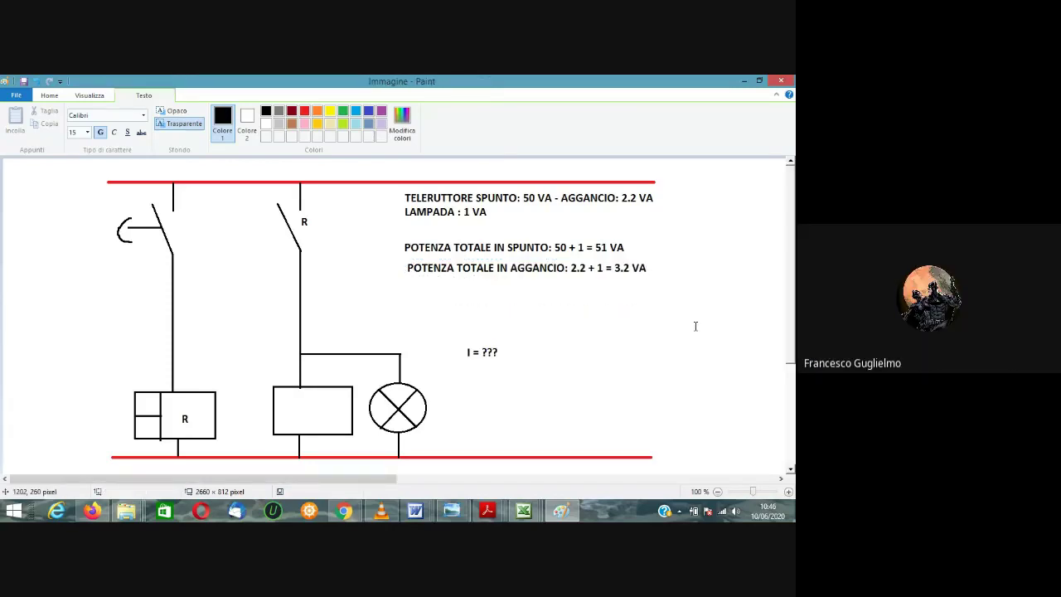
pyautogui.click(667, 347)
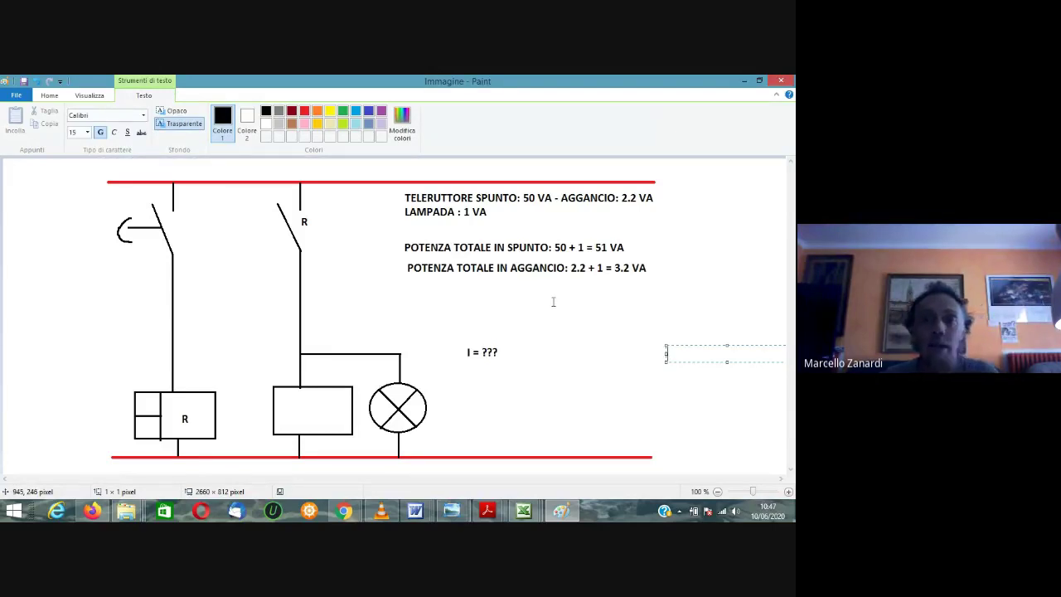
pyautogui.click(522, 307)
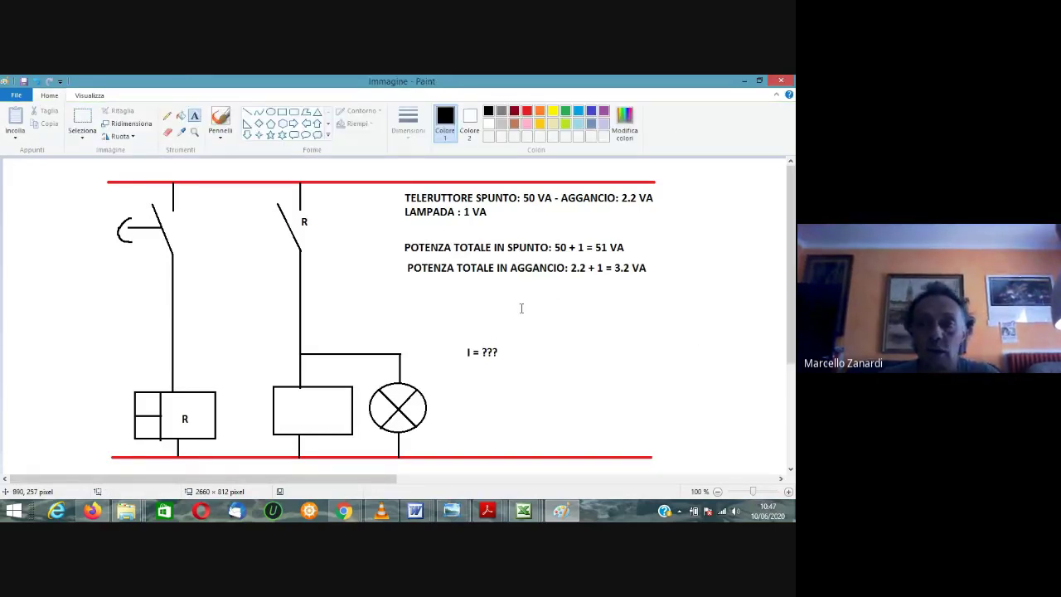
# Check the 4-contact ratings in the Acrobat Reader datasheet, return to Paint and align the AGGANCIO total under the SPUNTO total.
pyautogui.hotkey('alt', 'Tab')
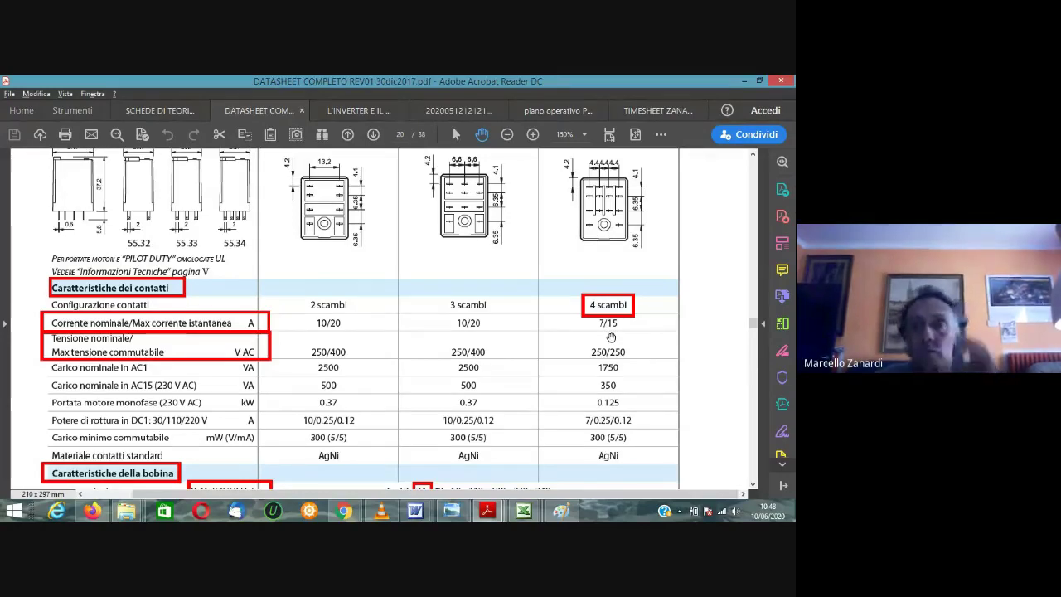
pyautogui.hotkey('alt', 'Tab')
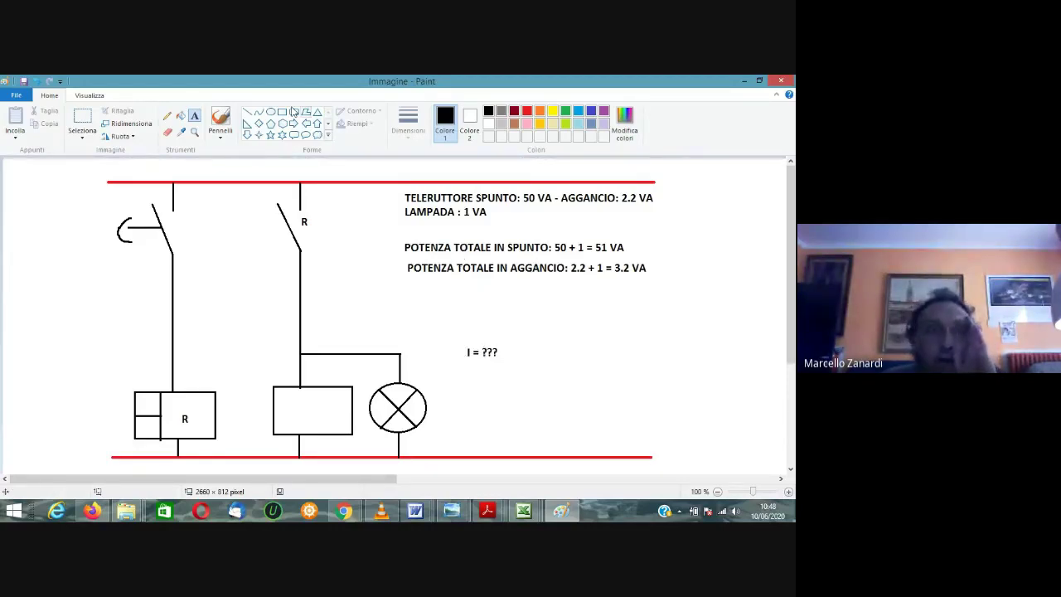
pyautogui.click(83, 120)
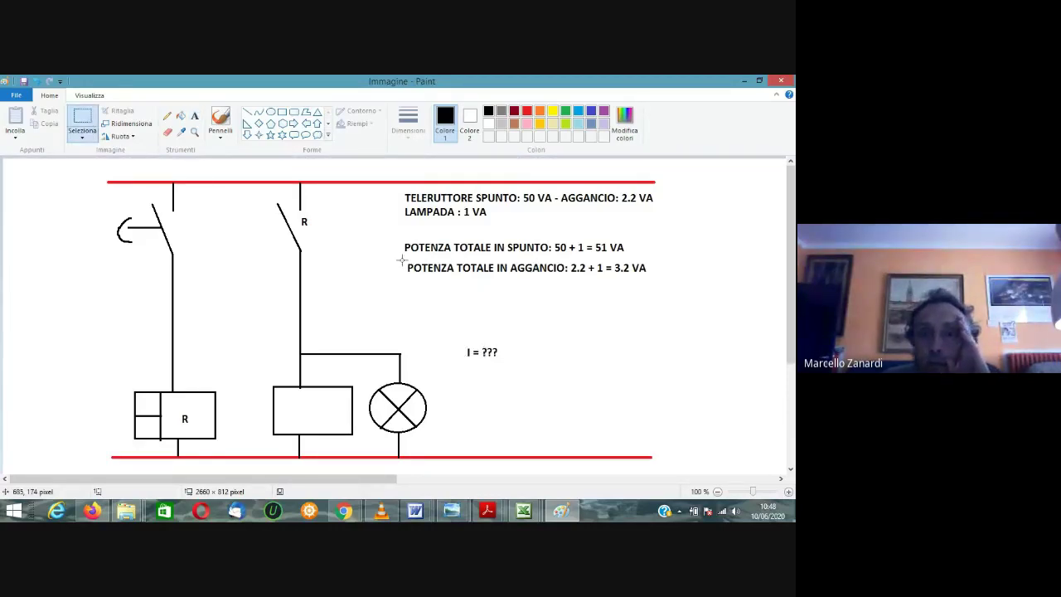
pyautogui.moveTo(402, 260); pyautogui.dragTo(593, 265)
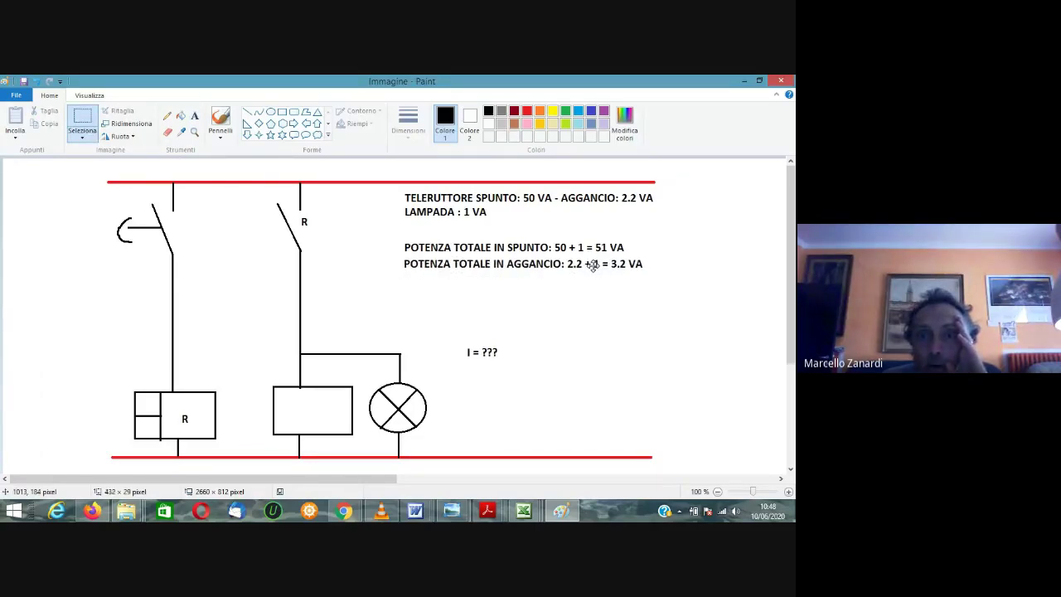
pyautogui.click(594, 293)
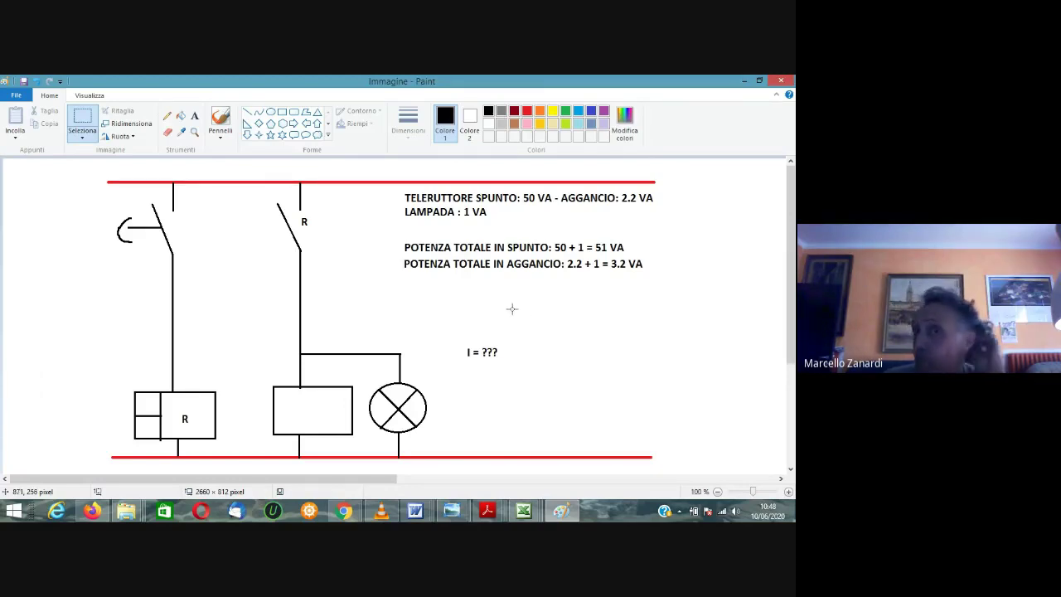
# Add the formula text "POTENZA = V * I" below the two total power lines.
pyautogui.click(194, 116)
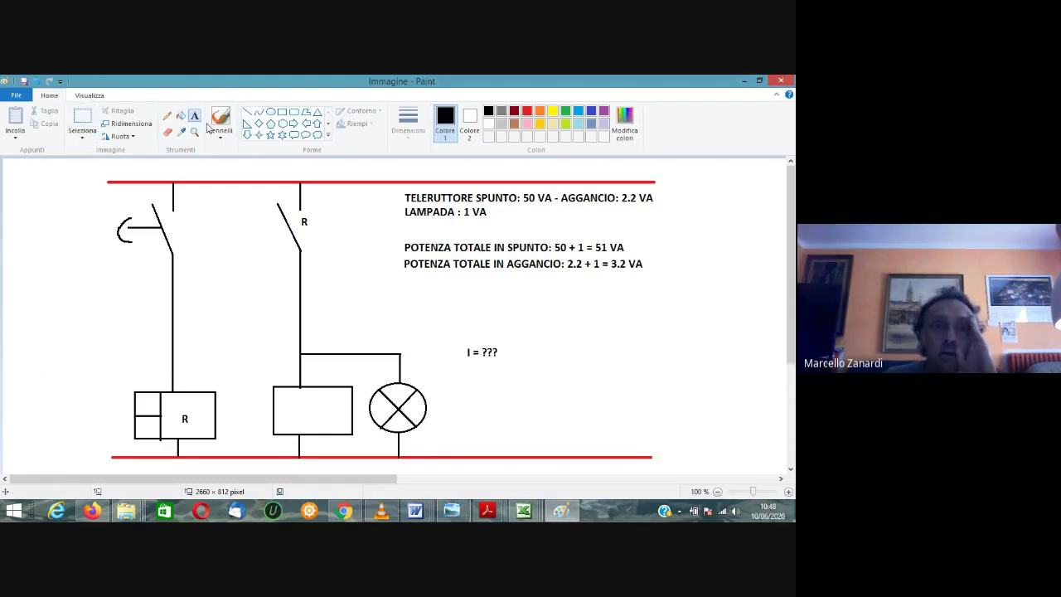
pyautogui.click(404, 284)
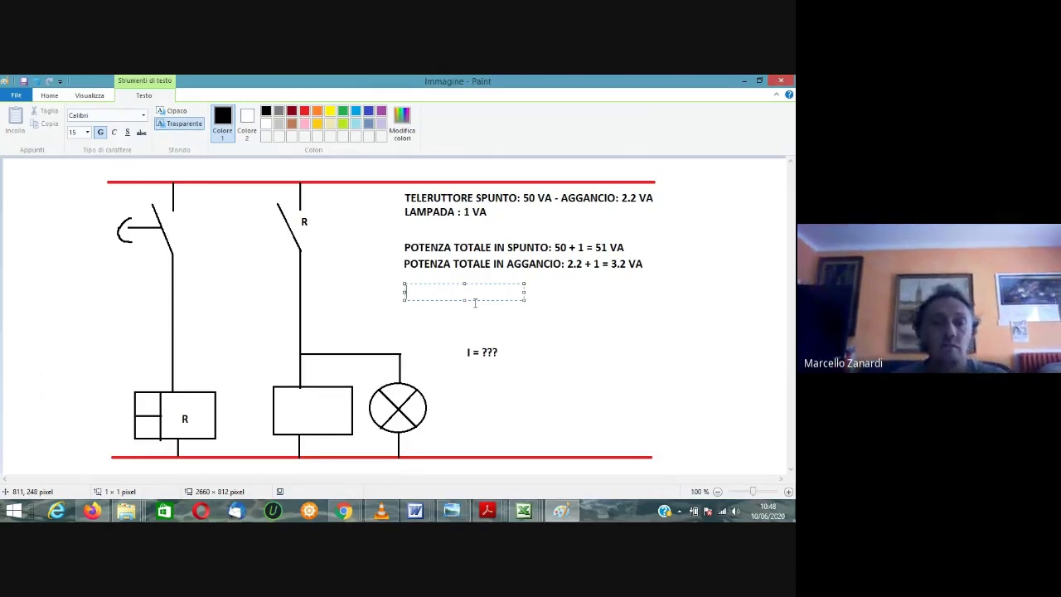
pyautogui.write('POTENZA =')
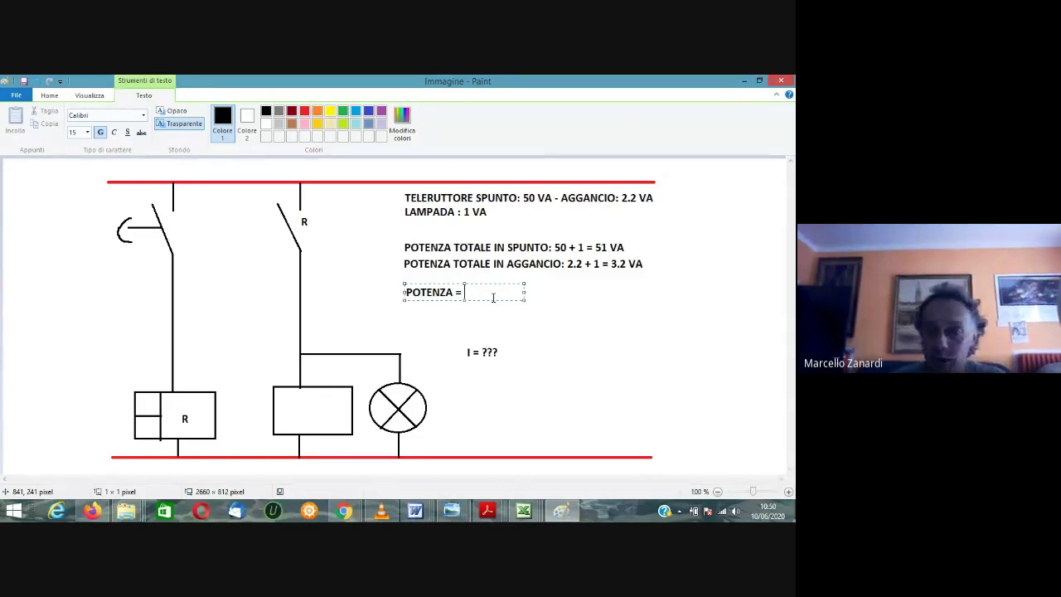
pyautogui.write('V * I')
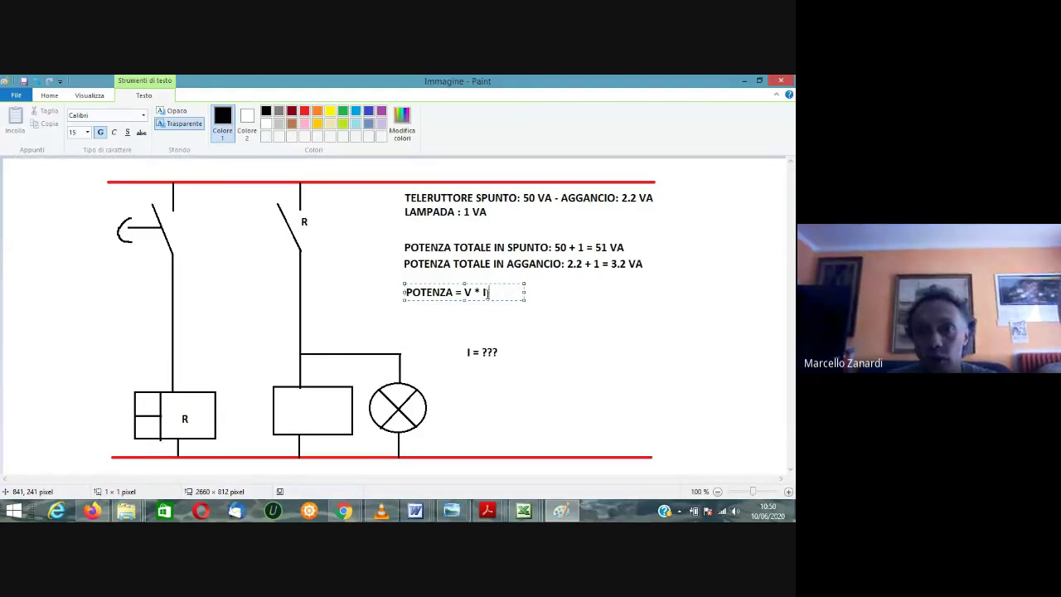
pyautogui.click(567, 322)
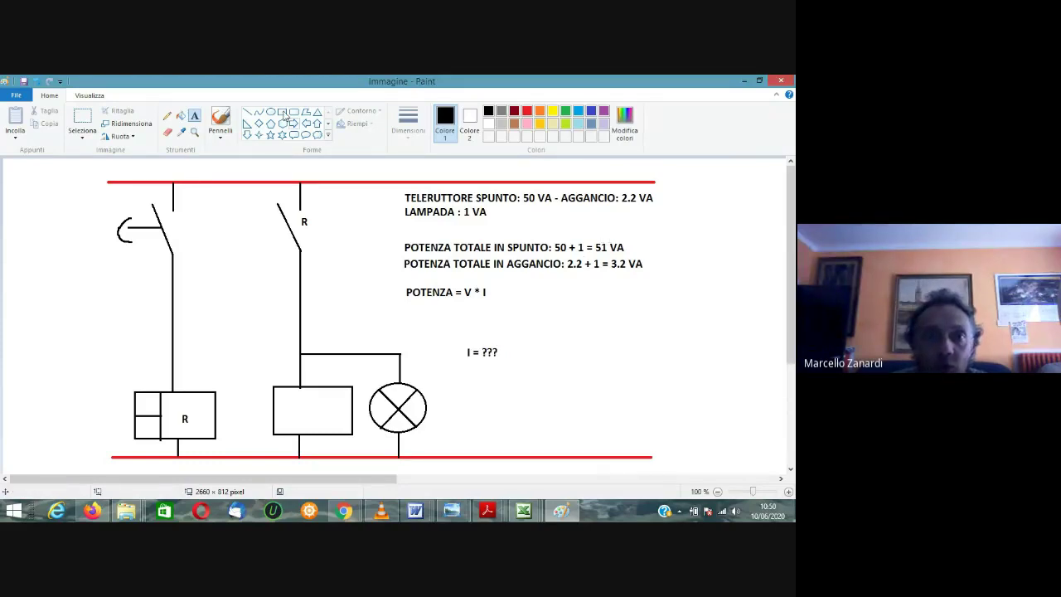
# Draw an orange rectangle outline around the 51 VA and 3.2 VA results.
pyautogui.click(539, 111)
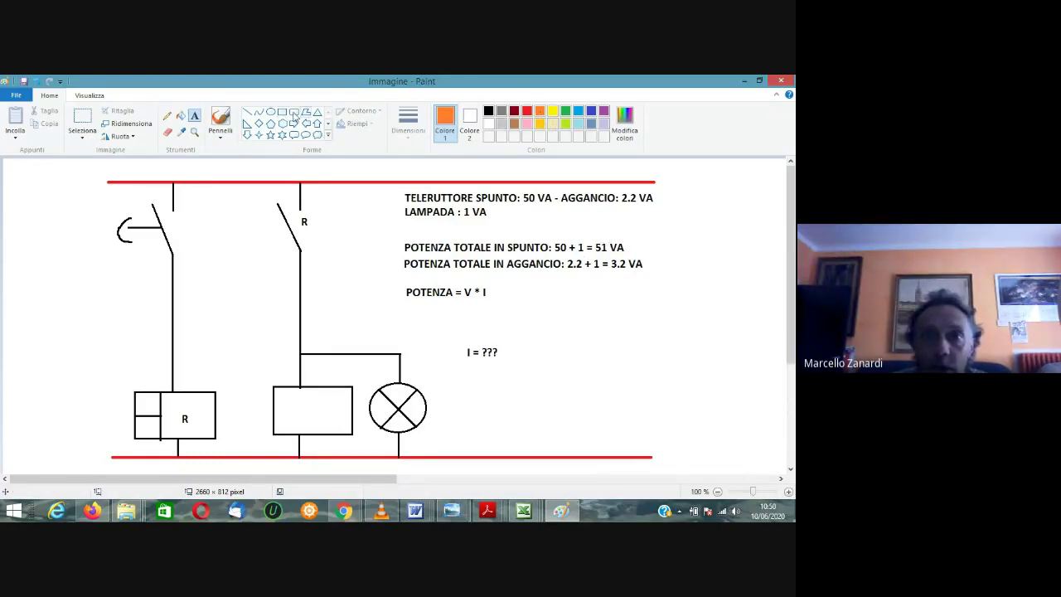
pyautogui.moveTo(637, 274); pyautogui.dragTo(704, 284)
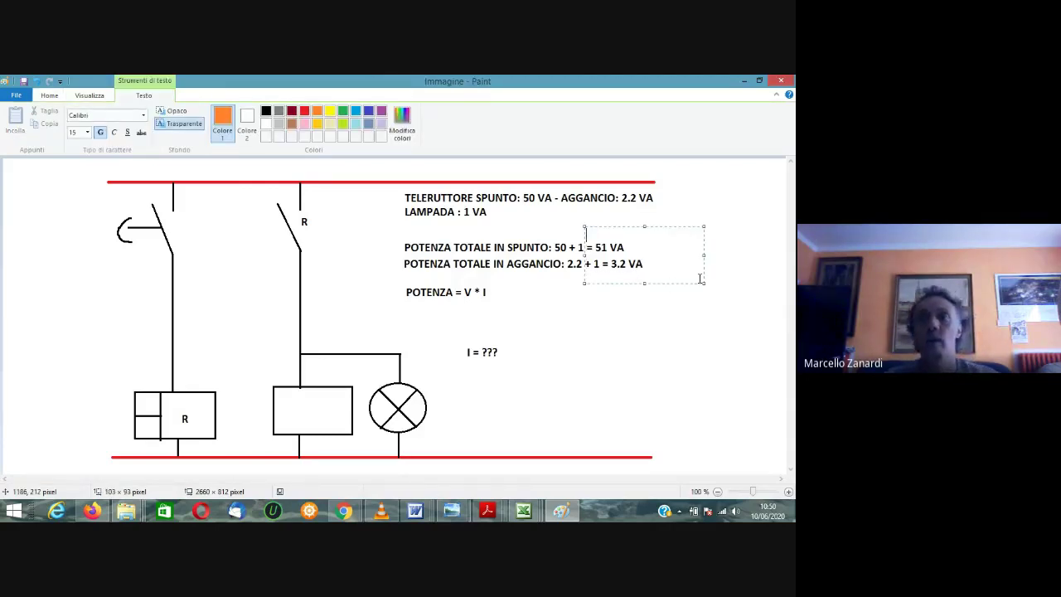
pyautogui.click(710, 290)
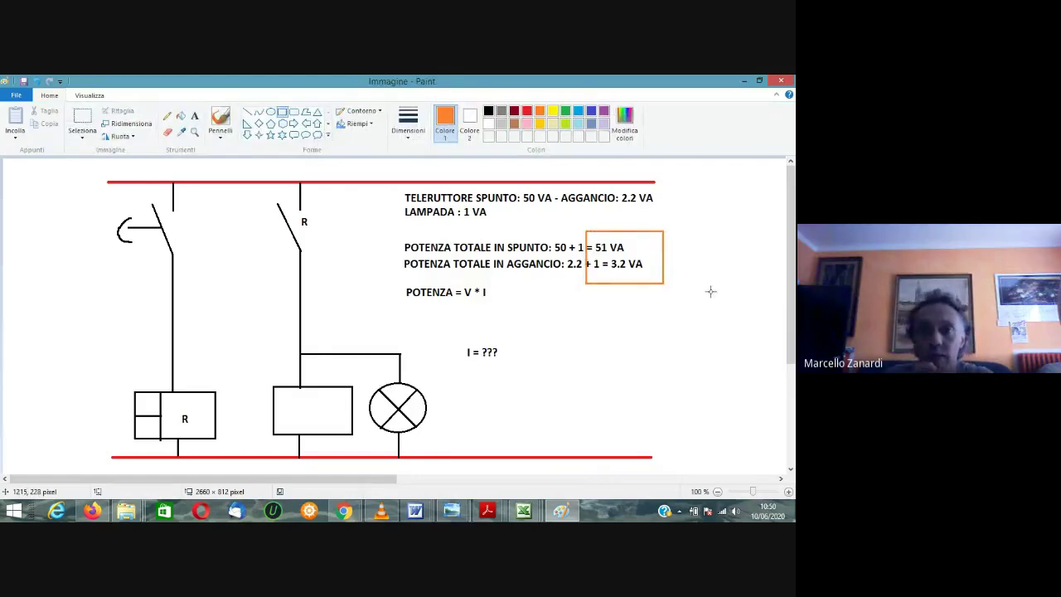